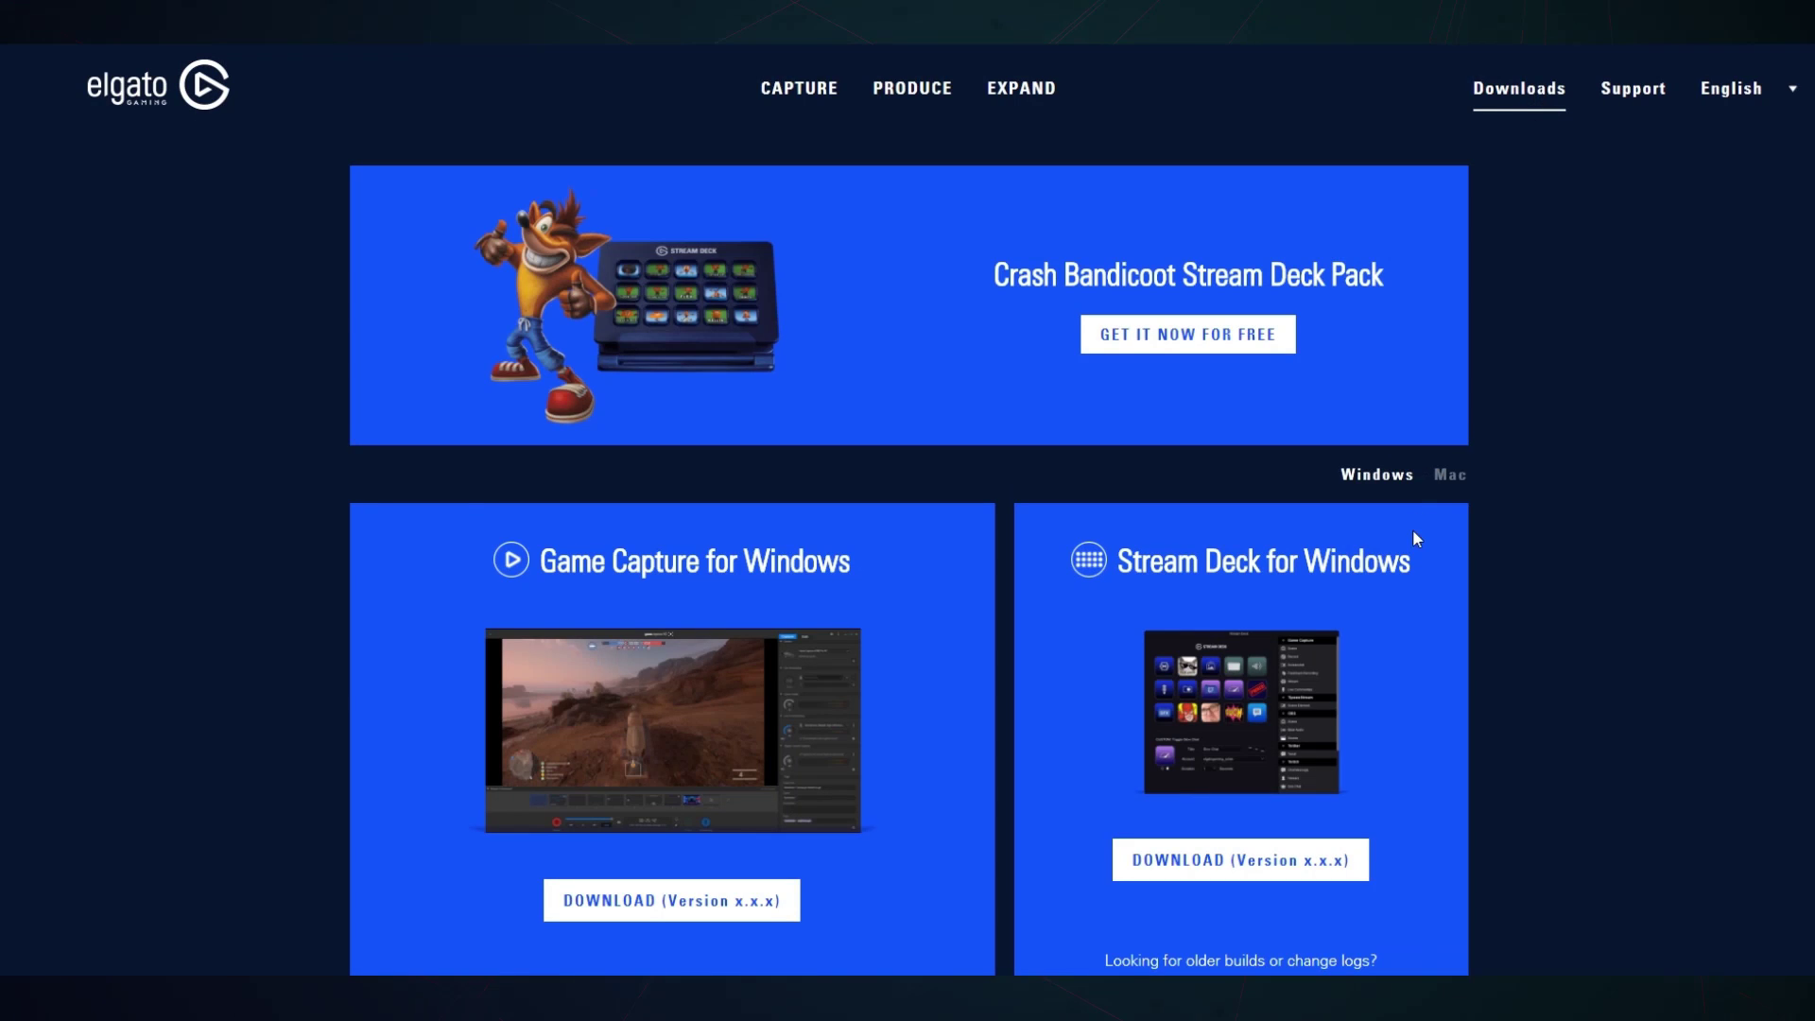
pyautogui.scroll(-2, 1413, 537)
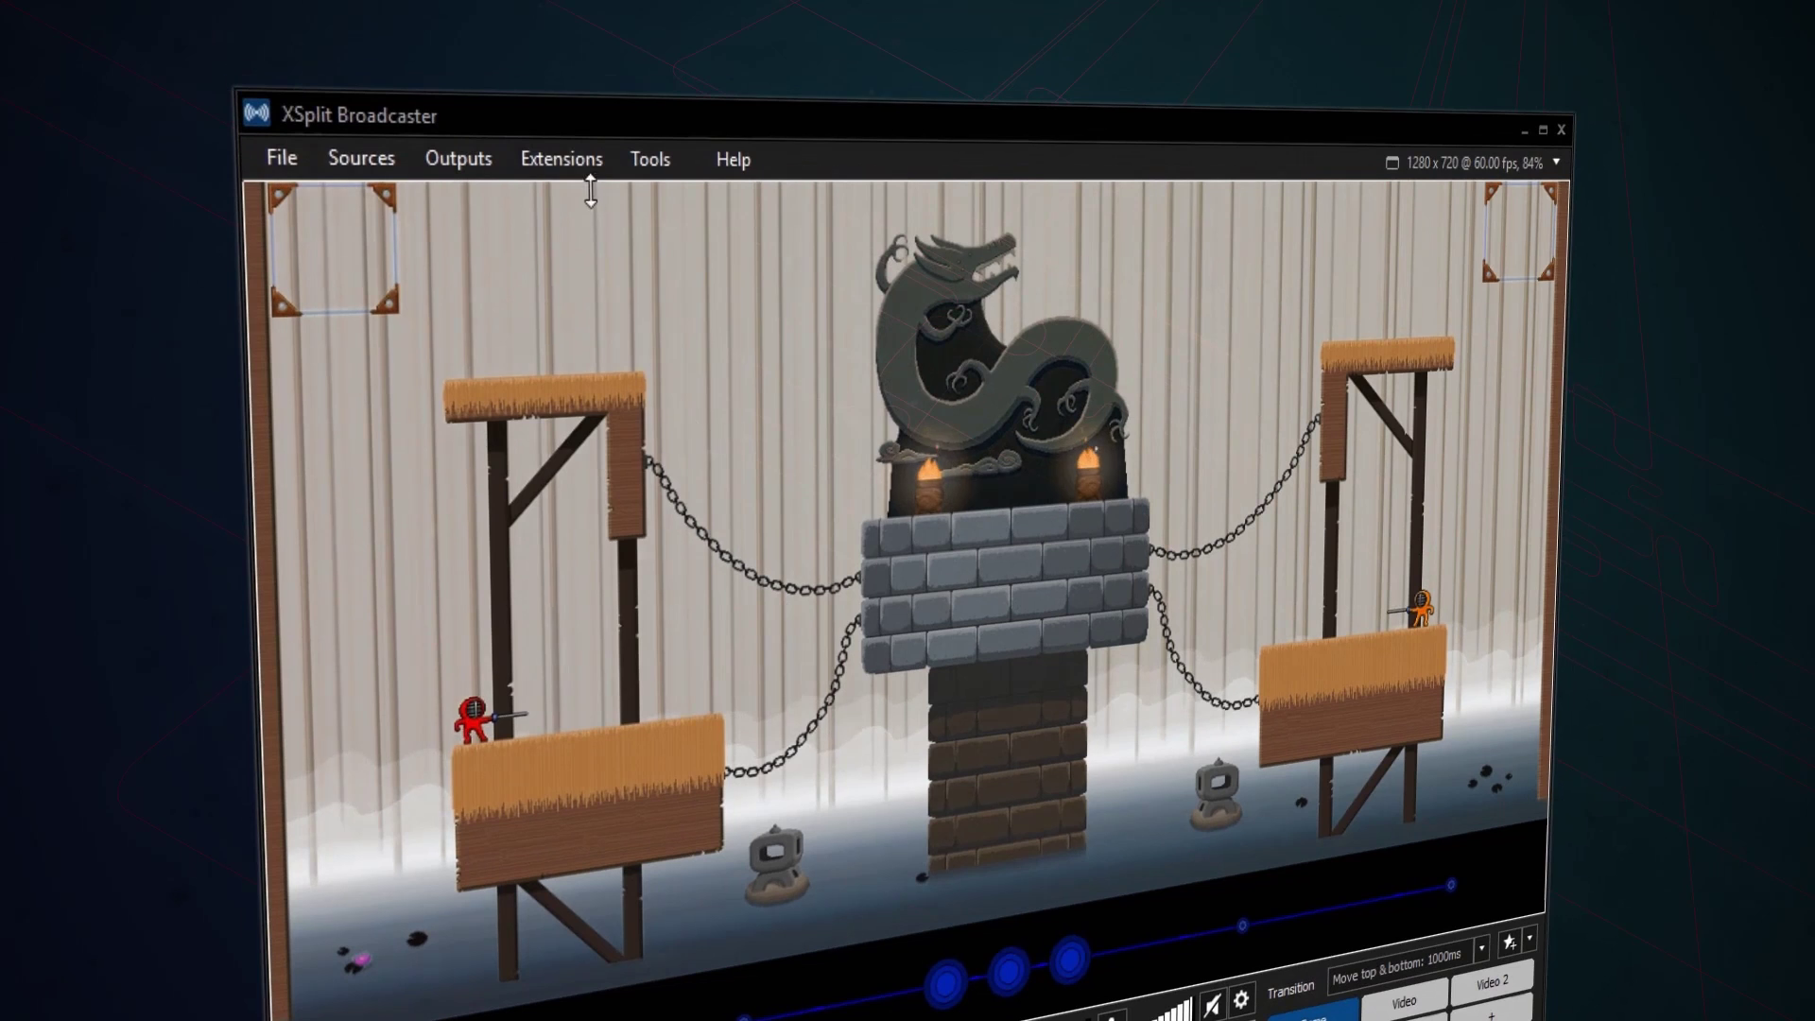
pyautogui.click(562, 159)
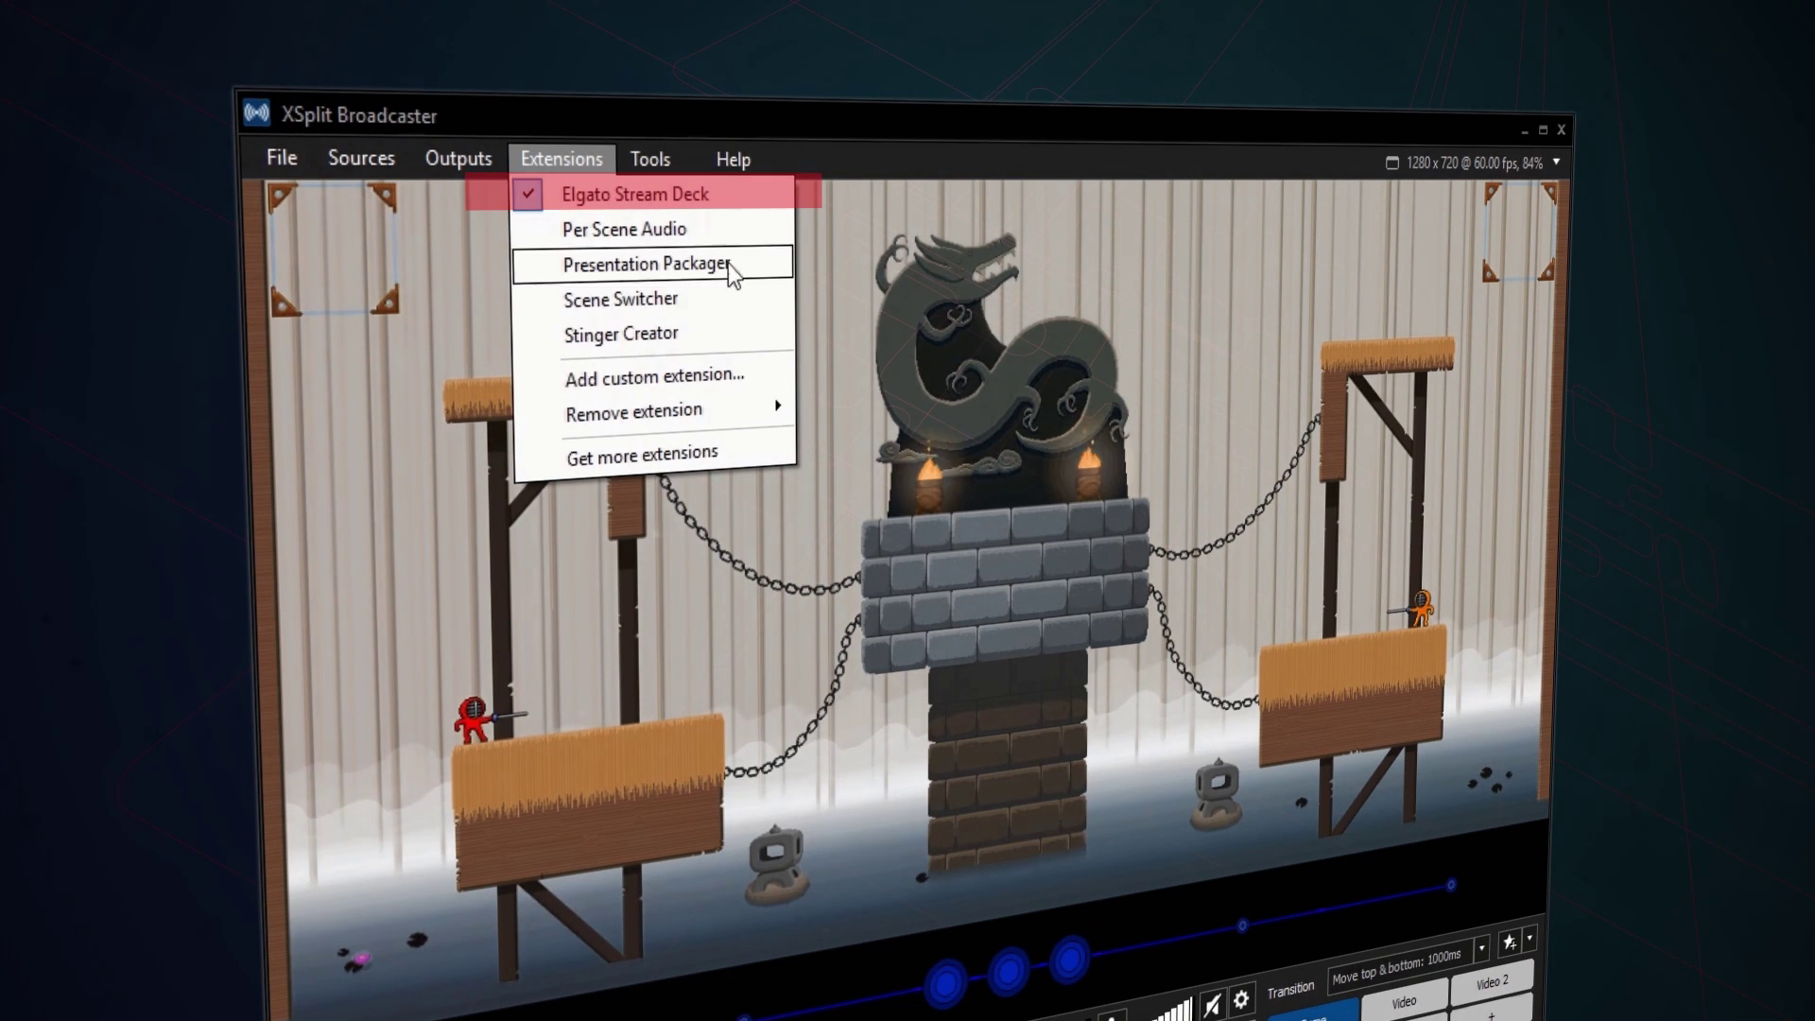
pyautogui.moveTo(633, 410)
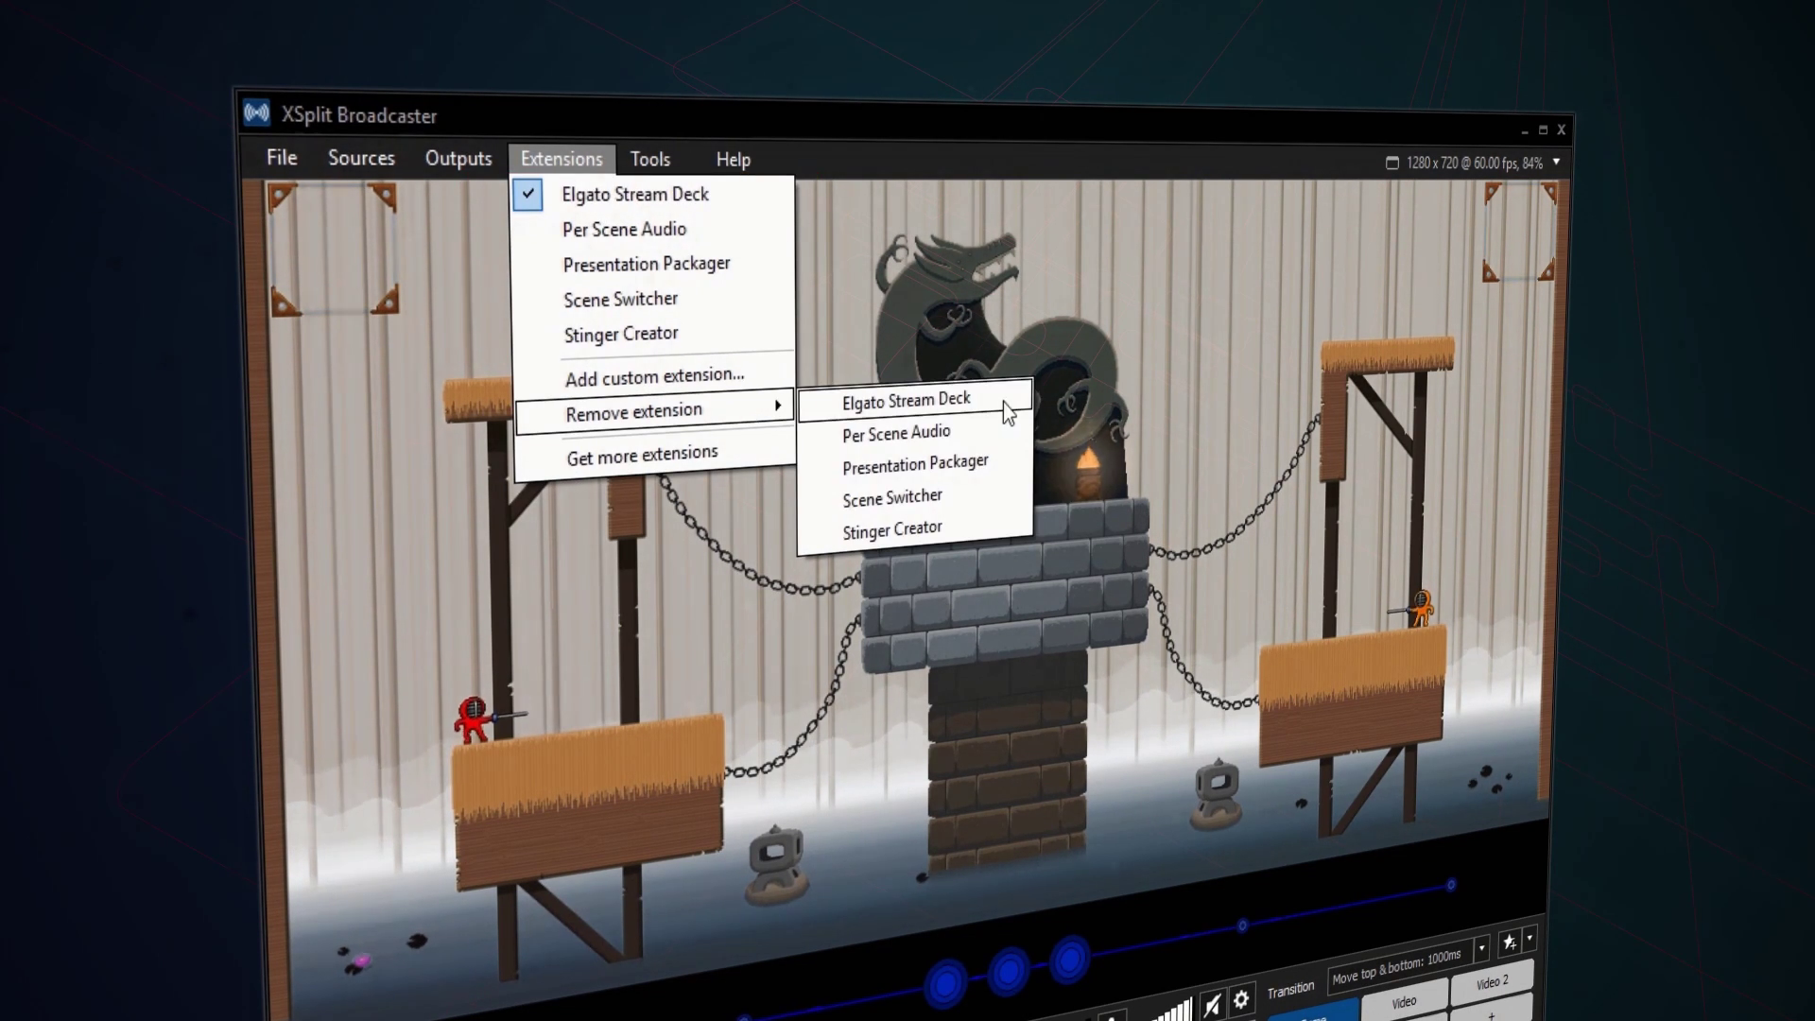
pyautogui.click(1003, 404)
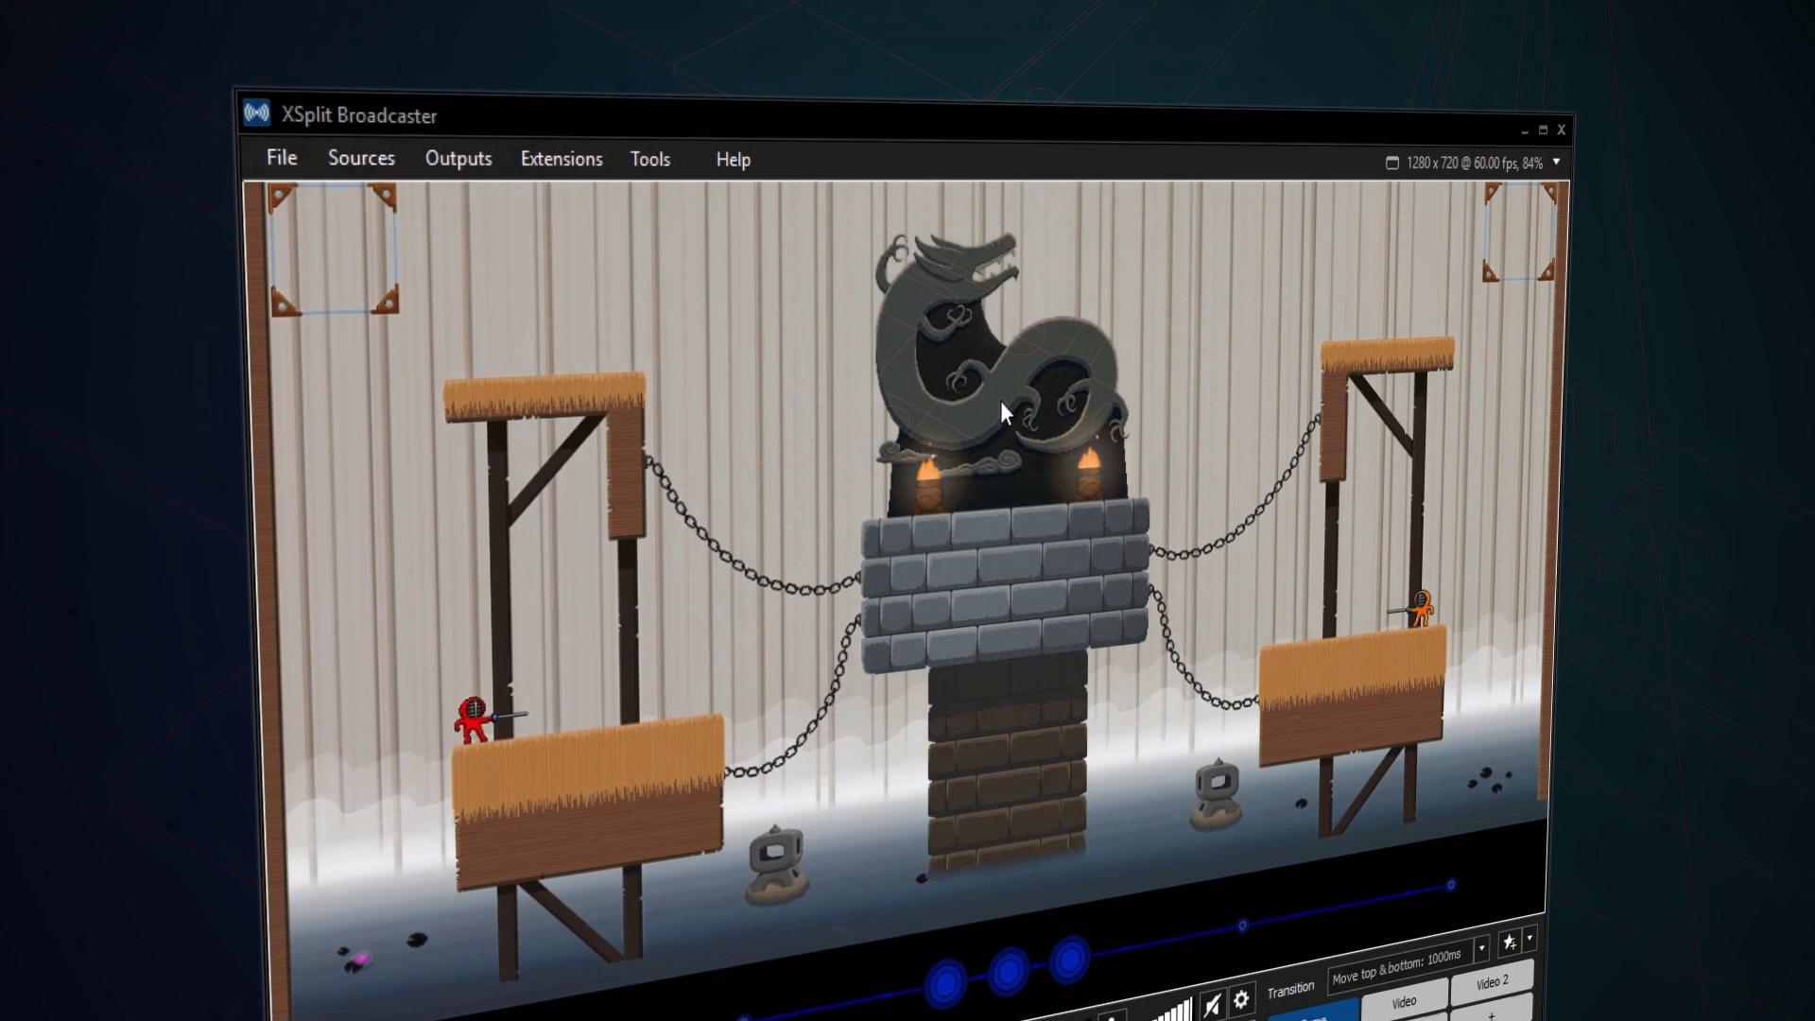
pyautogui.click(583, 164)
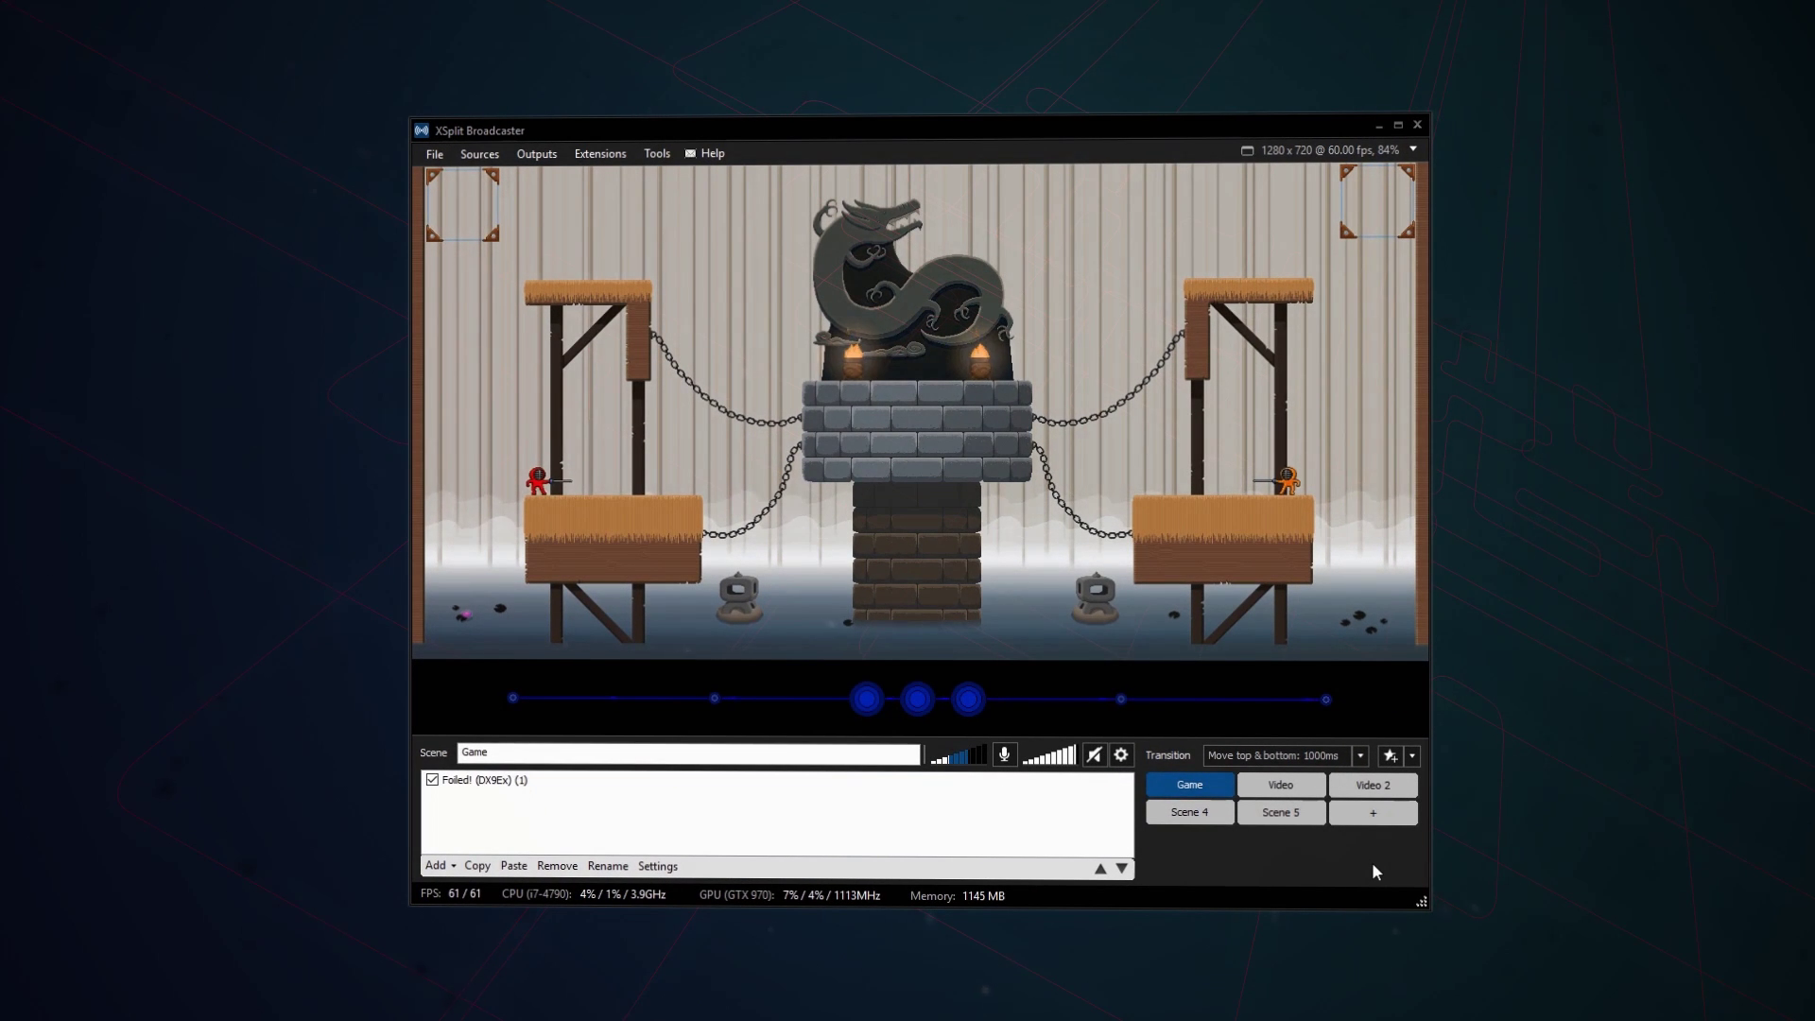
# - Put an XSplit Scene action on the first key and make it switch to the Video scene
pyautogui.click(721, 403)
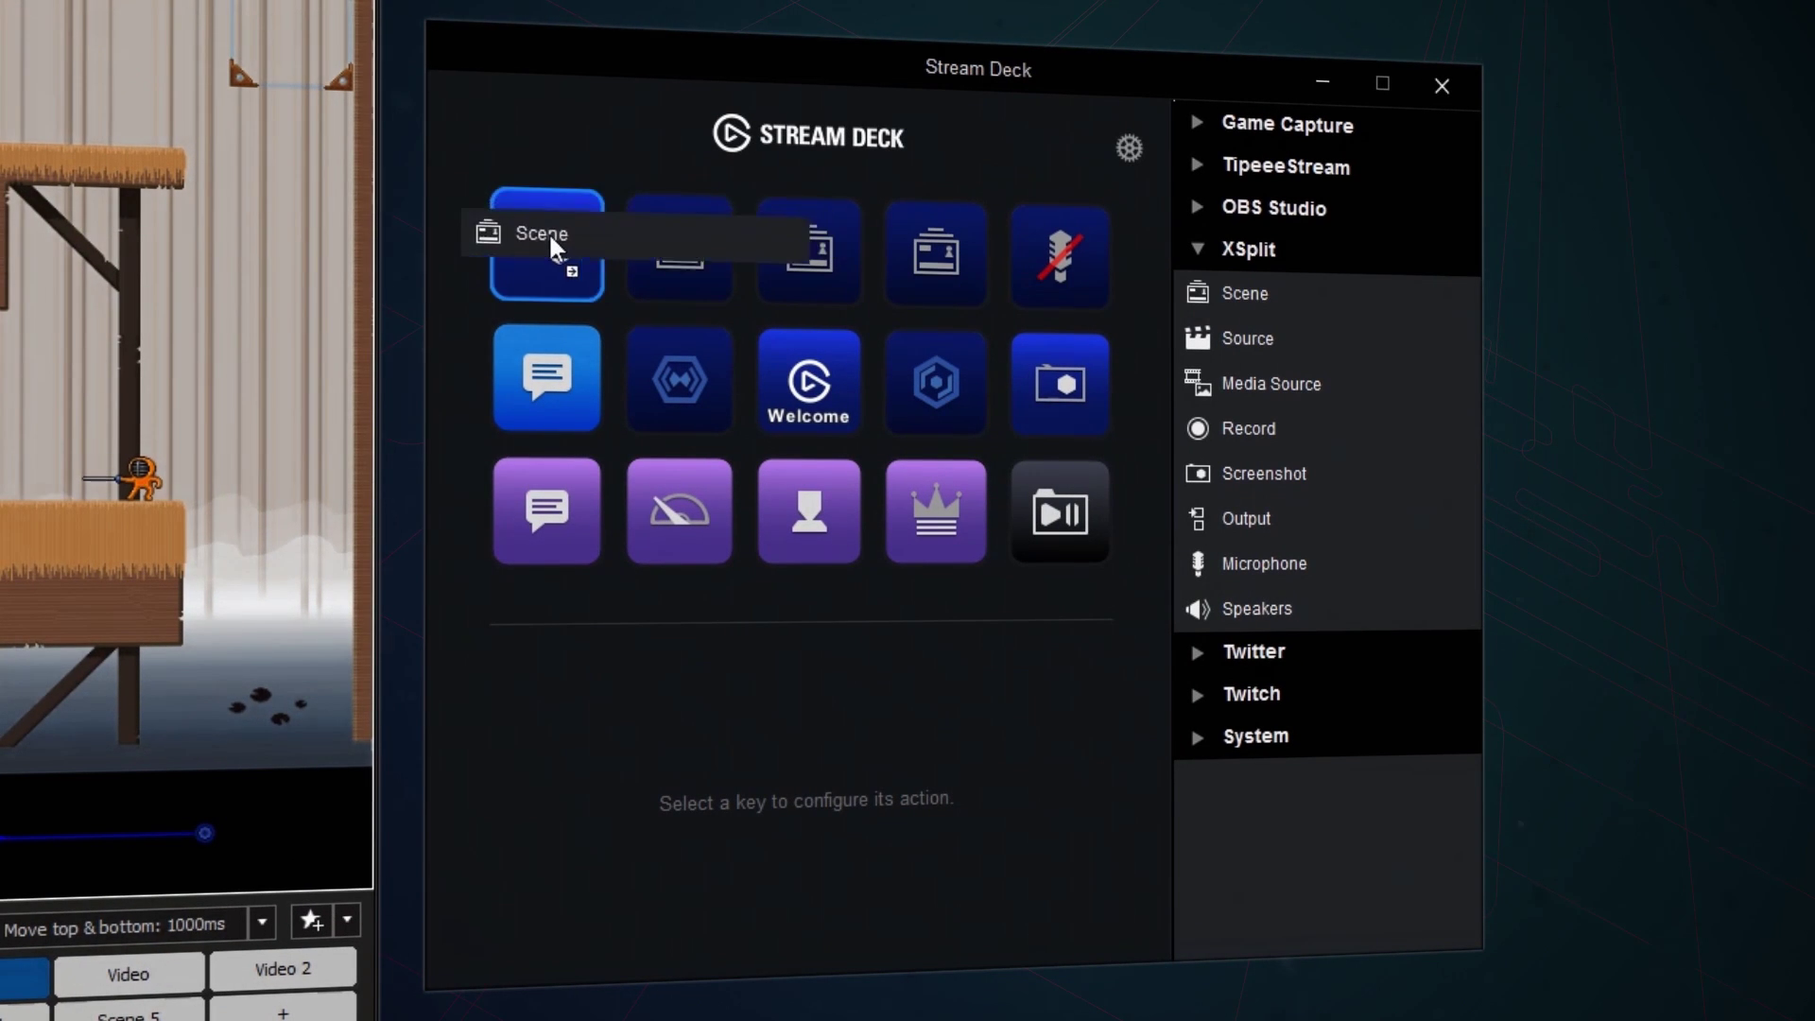
pyautogui.moveTo(1253, 295); pyautogui.dragTo(541, 257)
pyautogui.click(811, 731)
pyautogui.write('Video1')
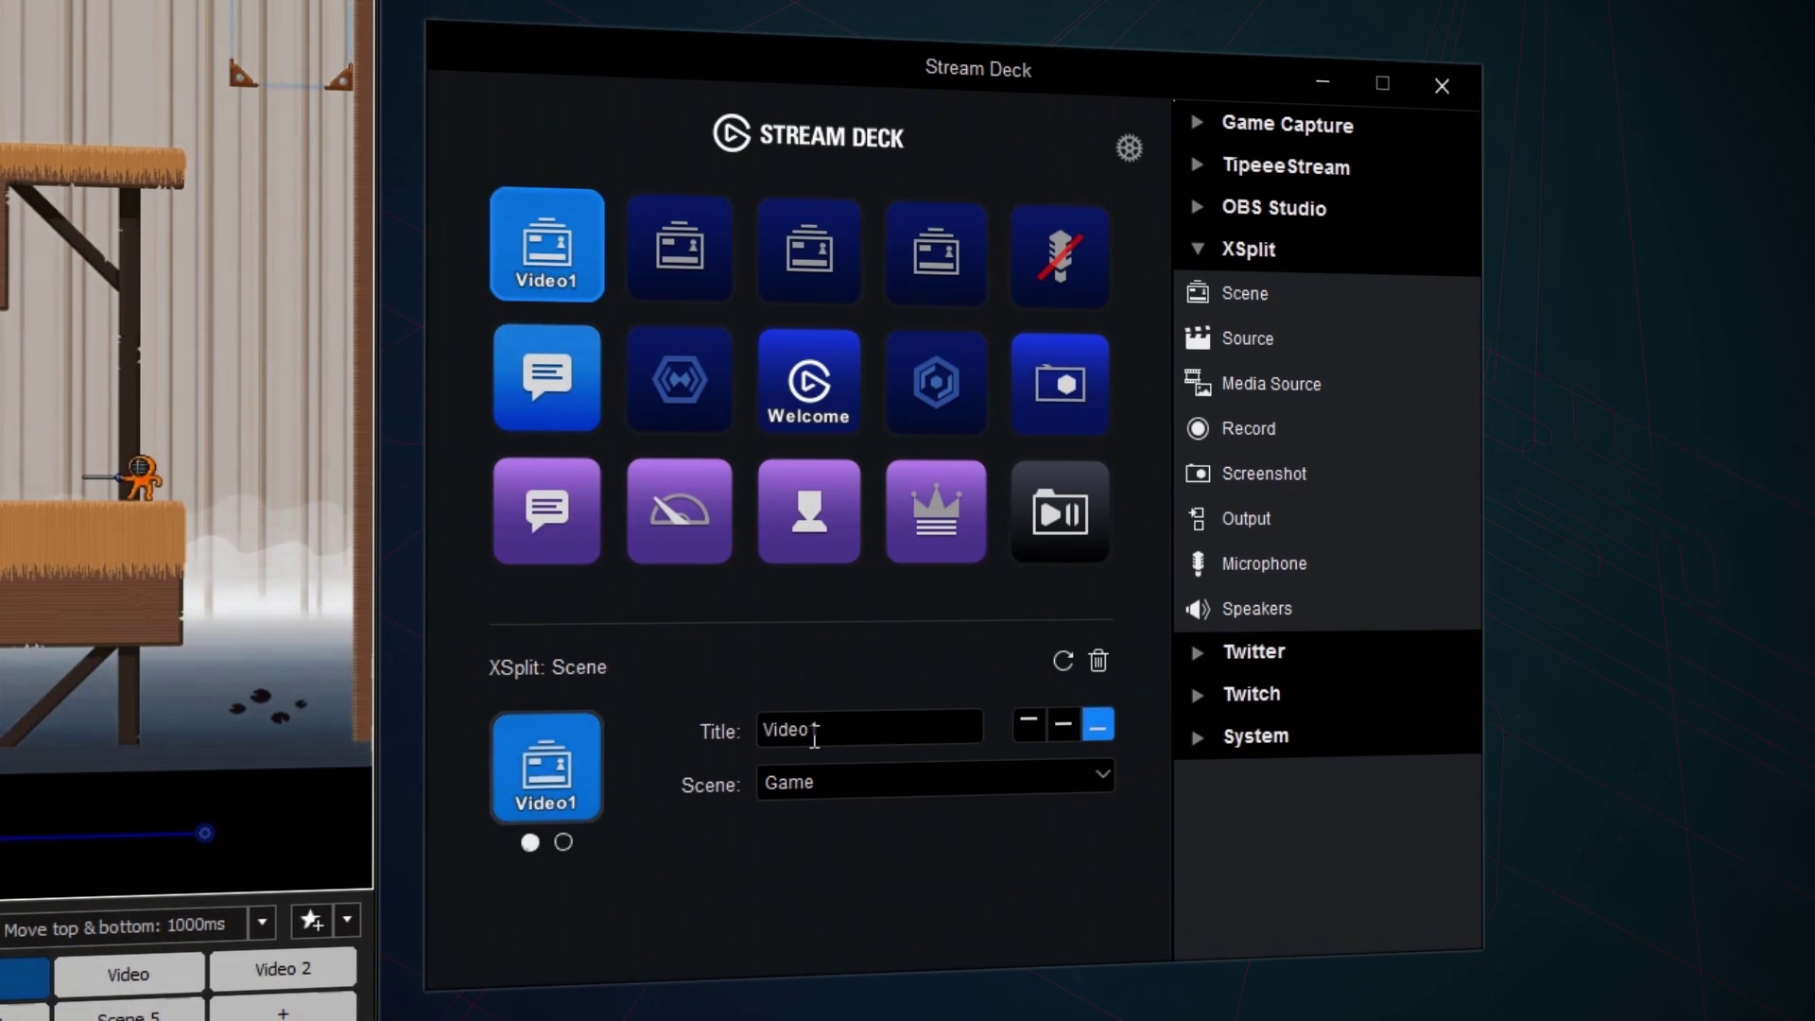
pyautogui.click(837, 783)
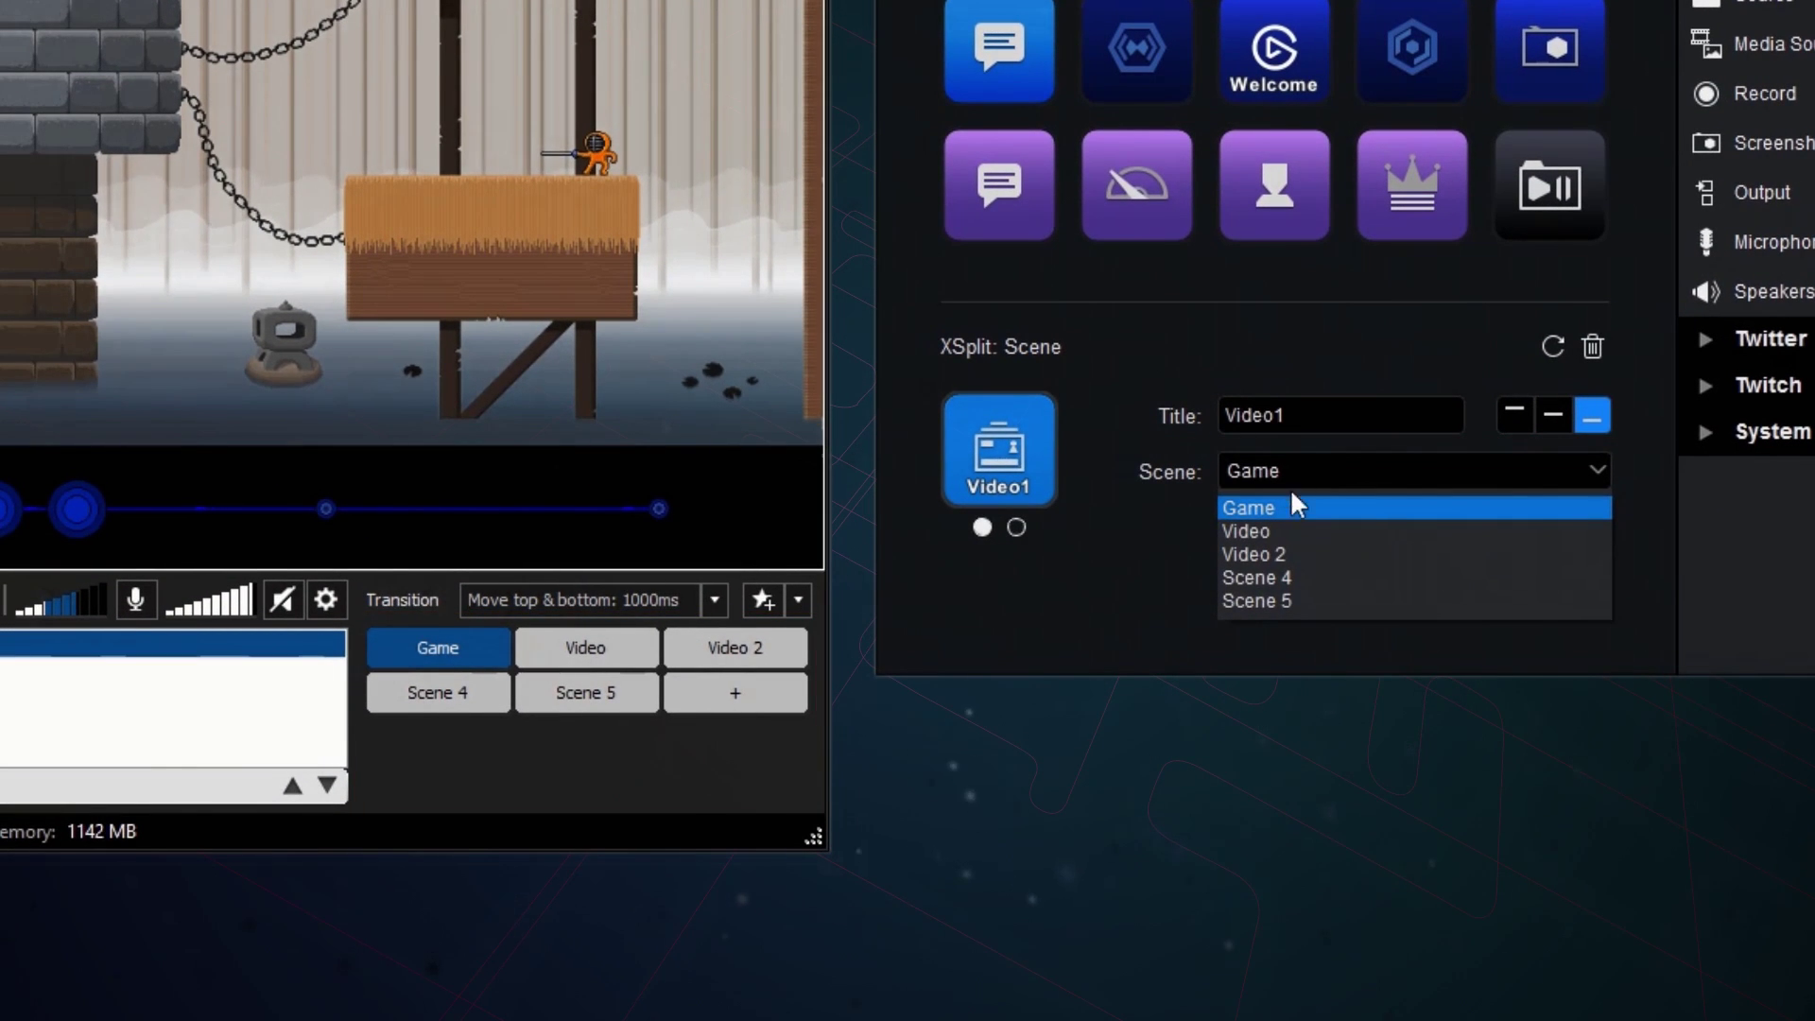
pyautogui.click(1289, 530)
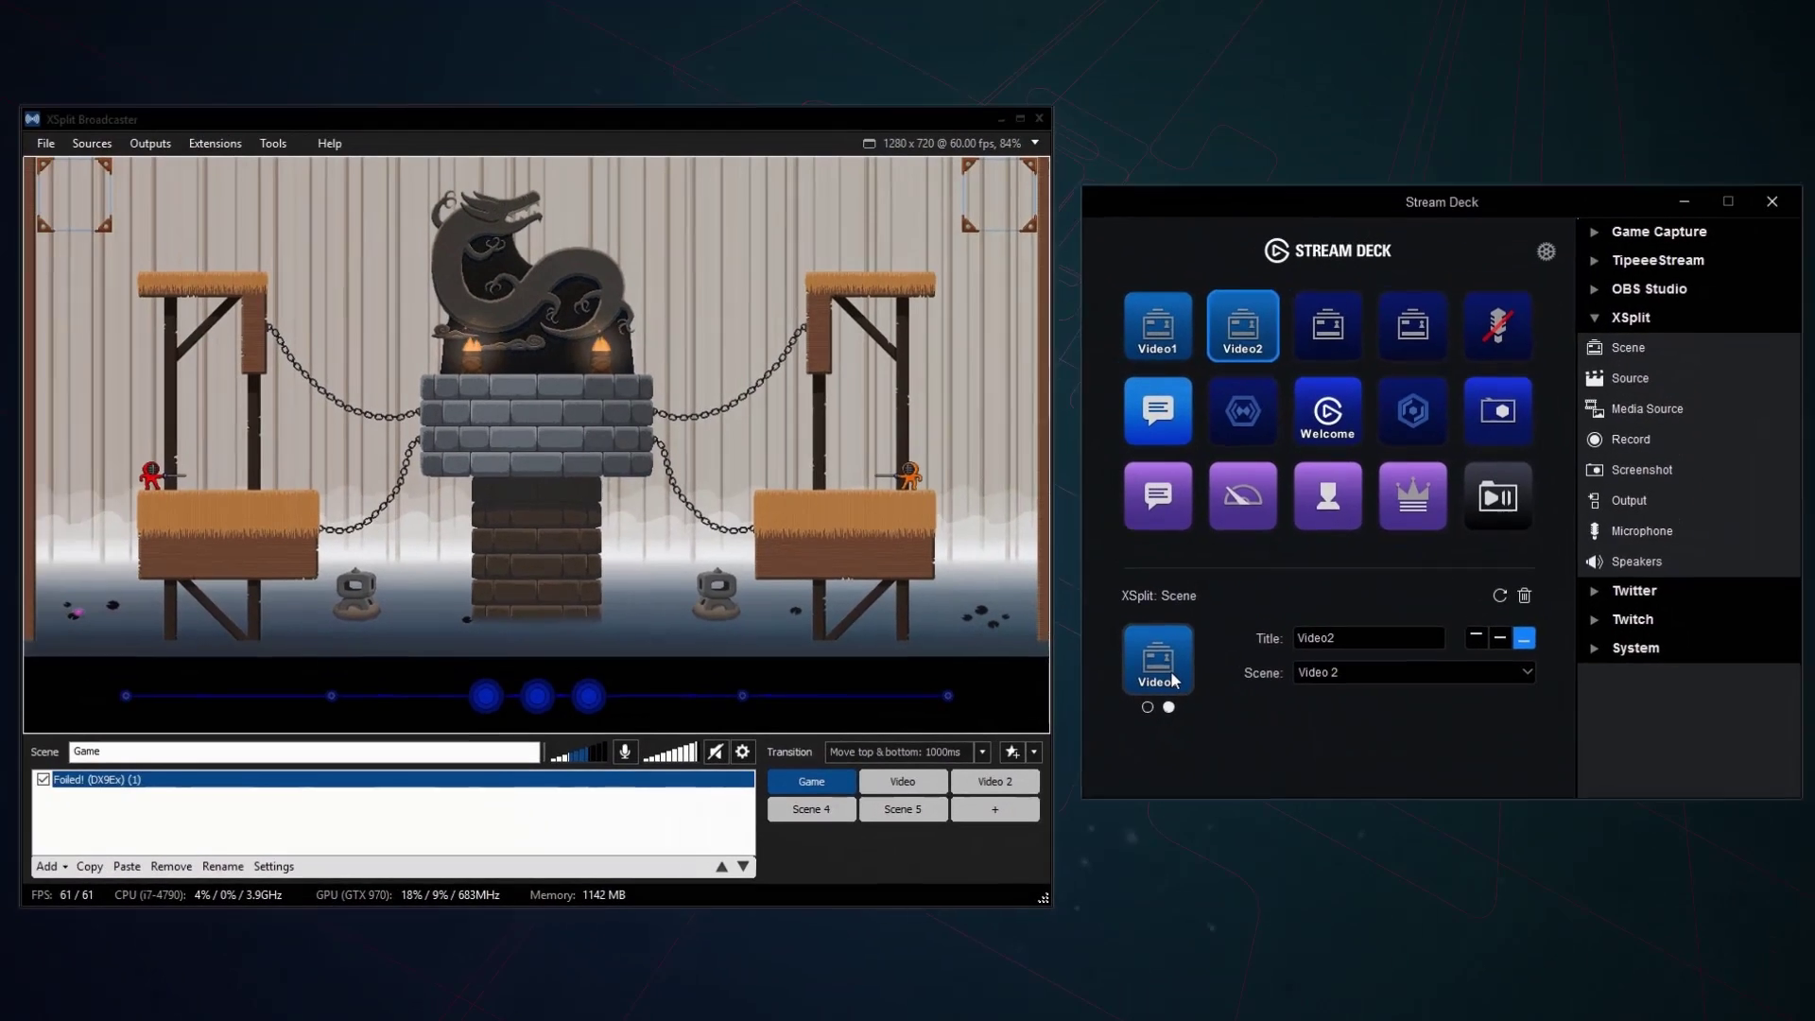
# - Give the Video2 key the cmdping custom picture
pyautogui.click(1166, 667)
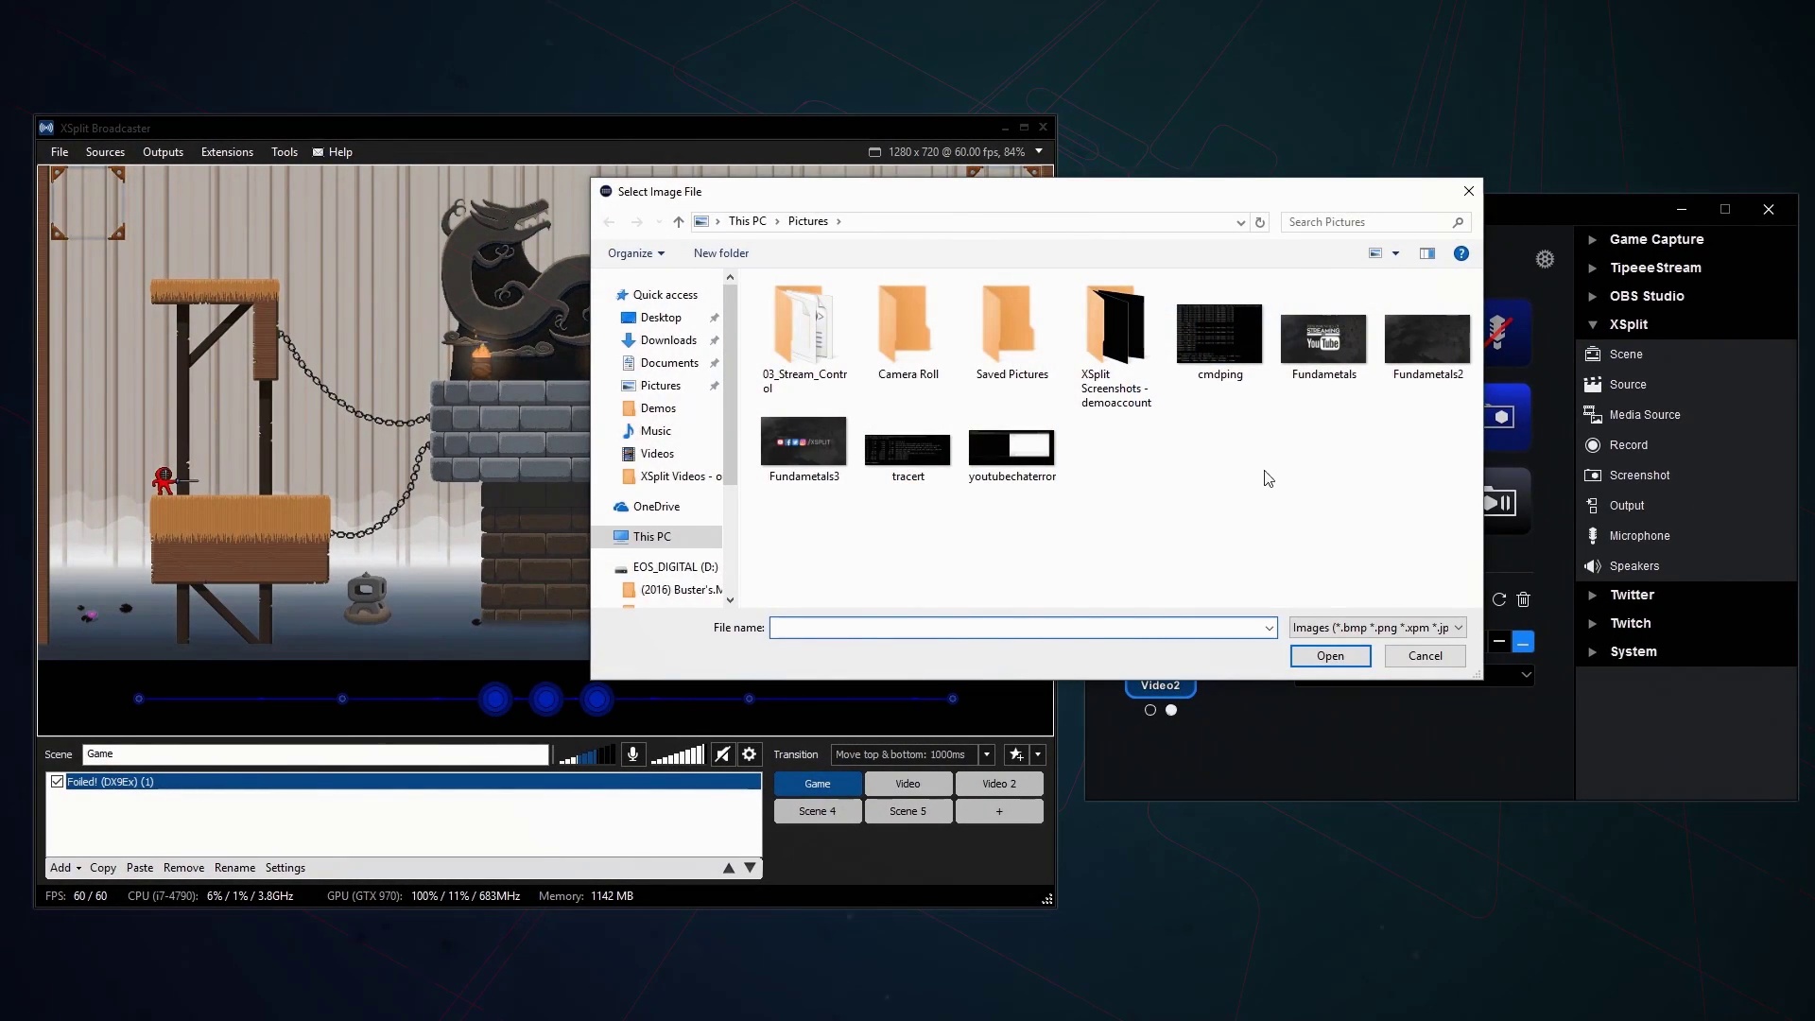
pyautogui.click(1221, 341)
pyautogui.click(1330, 656)
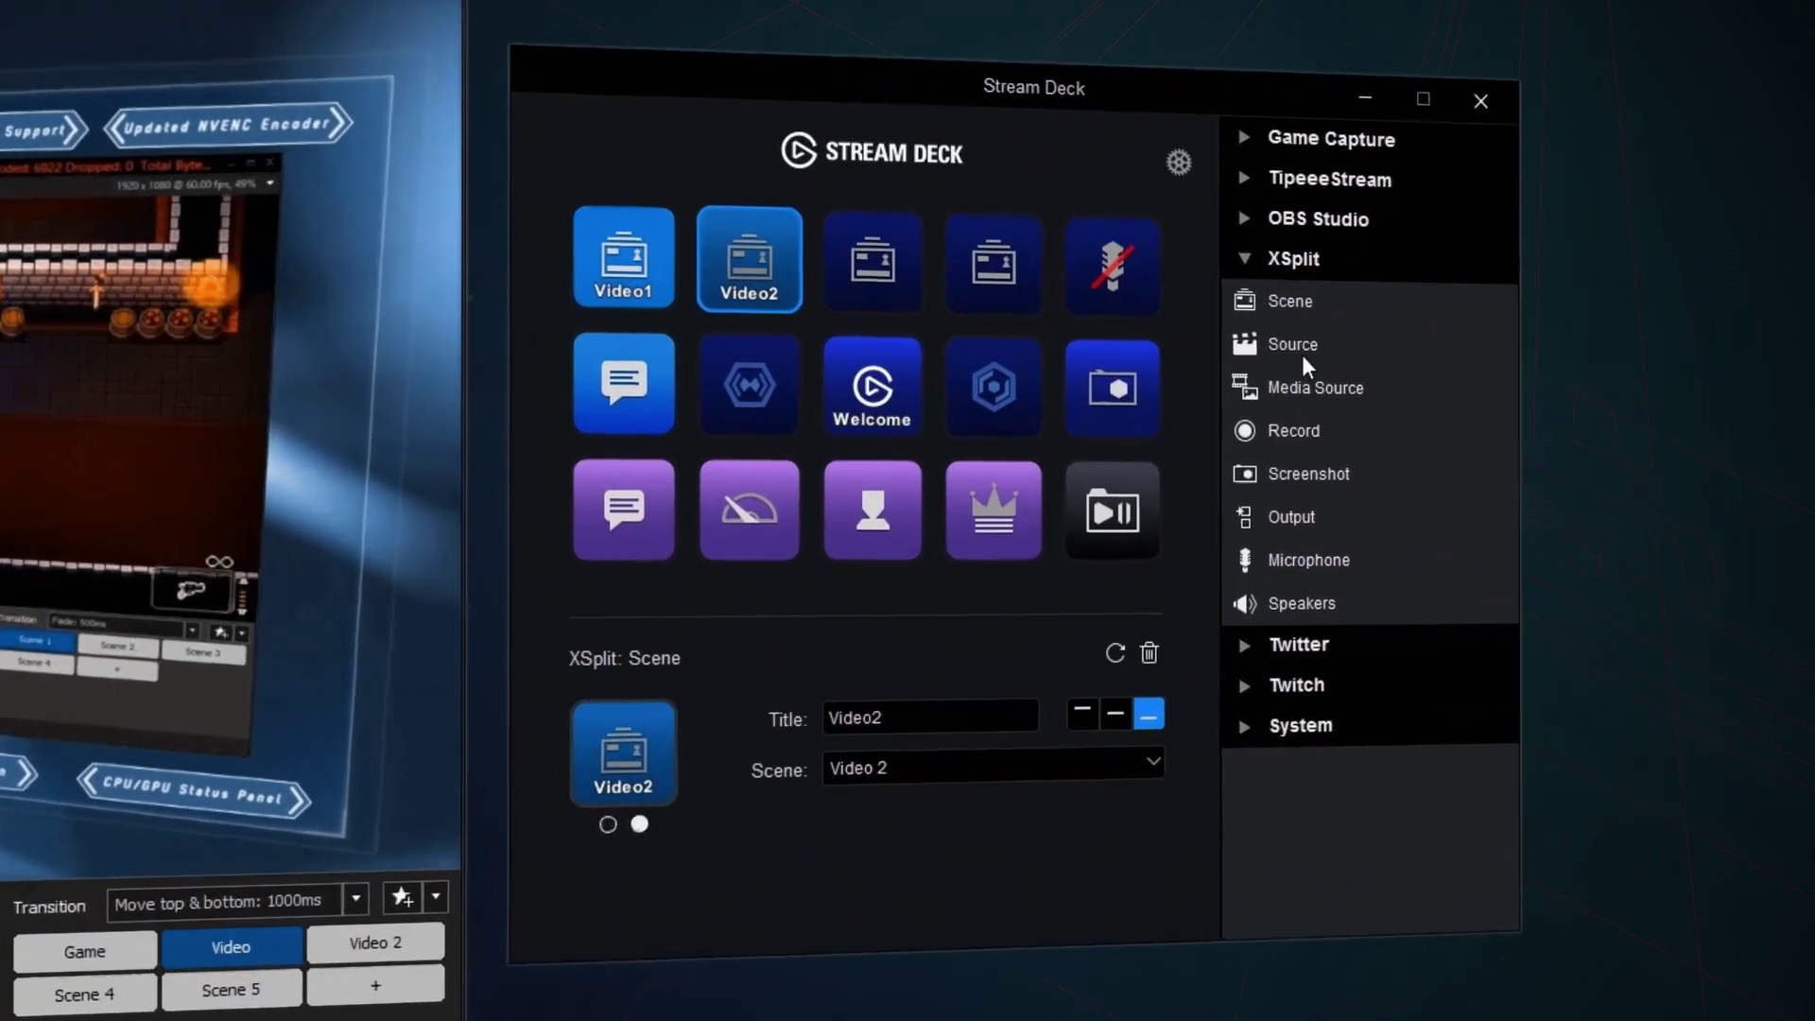
# - Make key three toggle the Video scene's video source, including linked sources
pyautogui.moveTo(1253, 345); pyautogui.dragTo(799, 265)
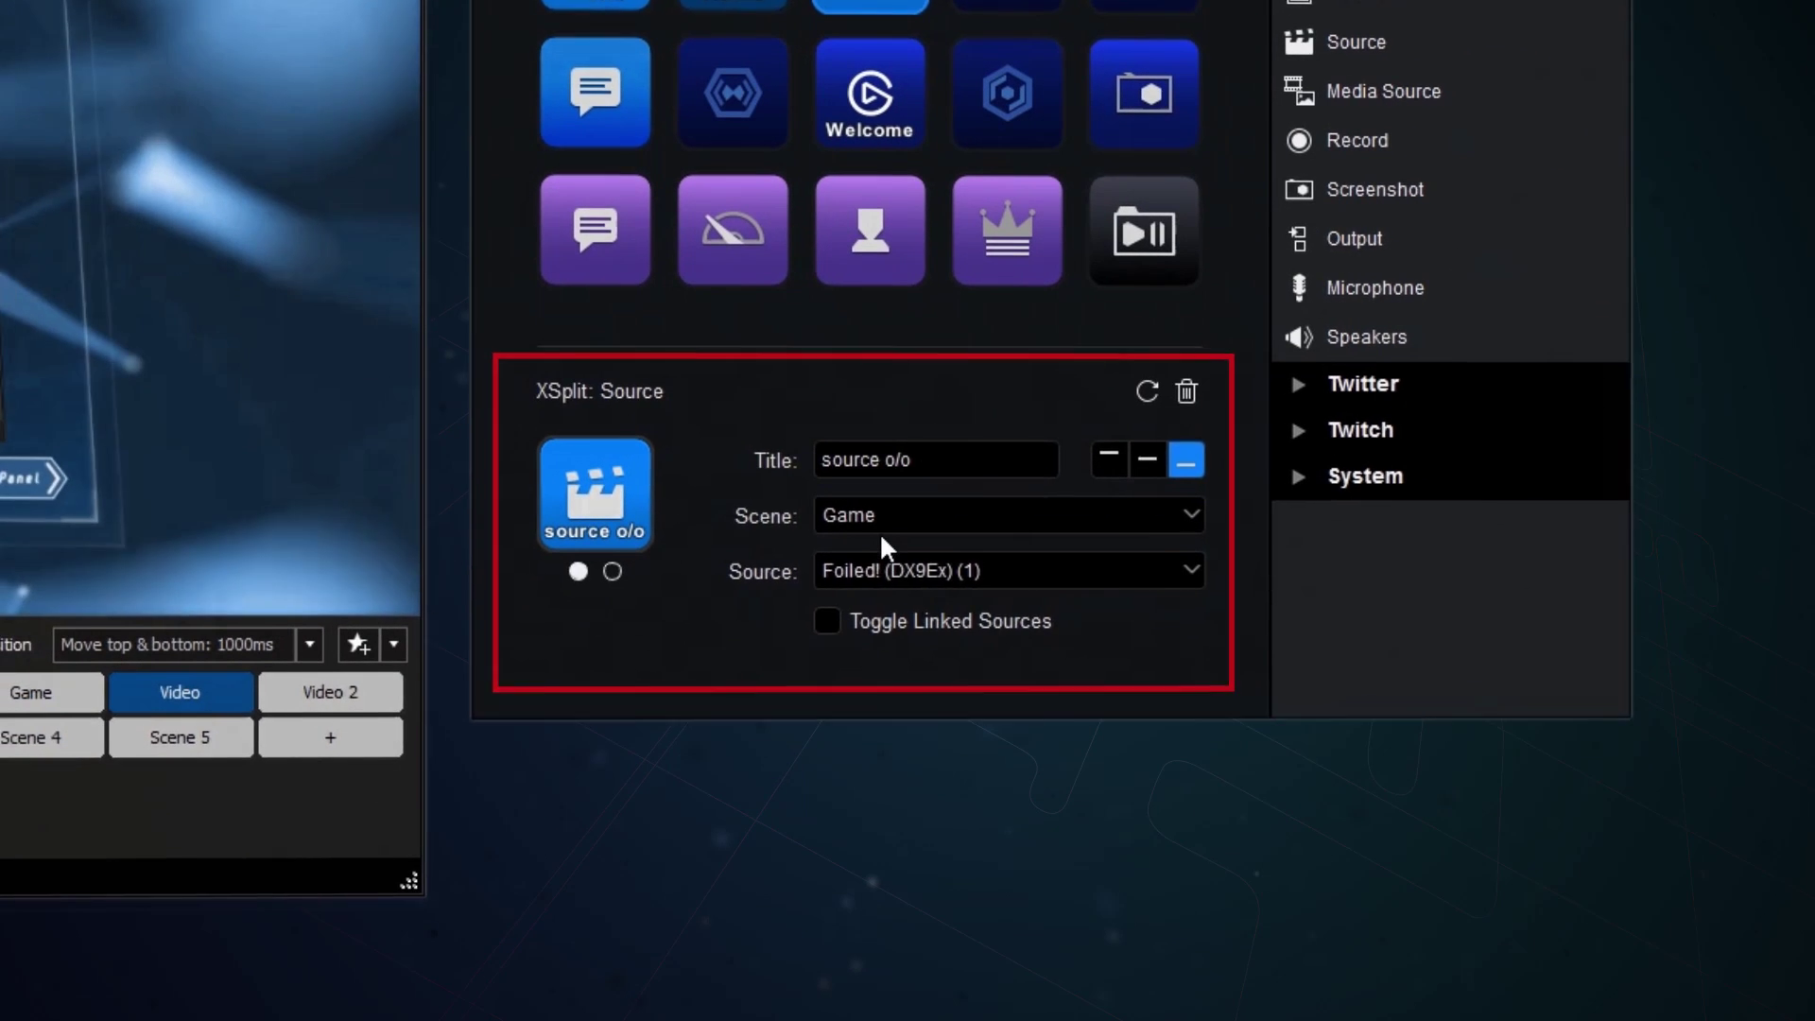
pyautogui.click(896, 492)
pyautogui.click(889, 550)
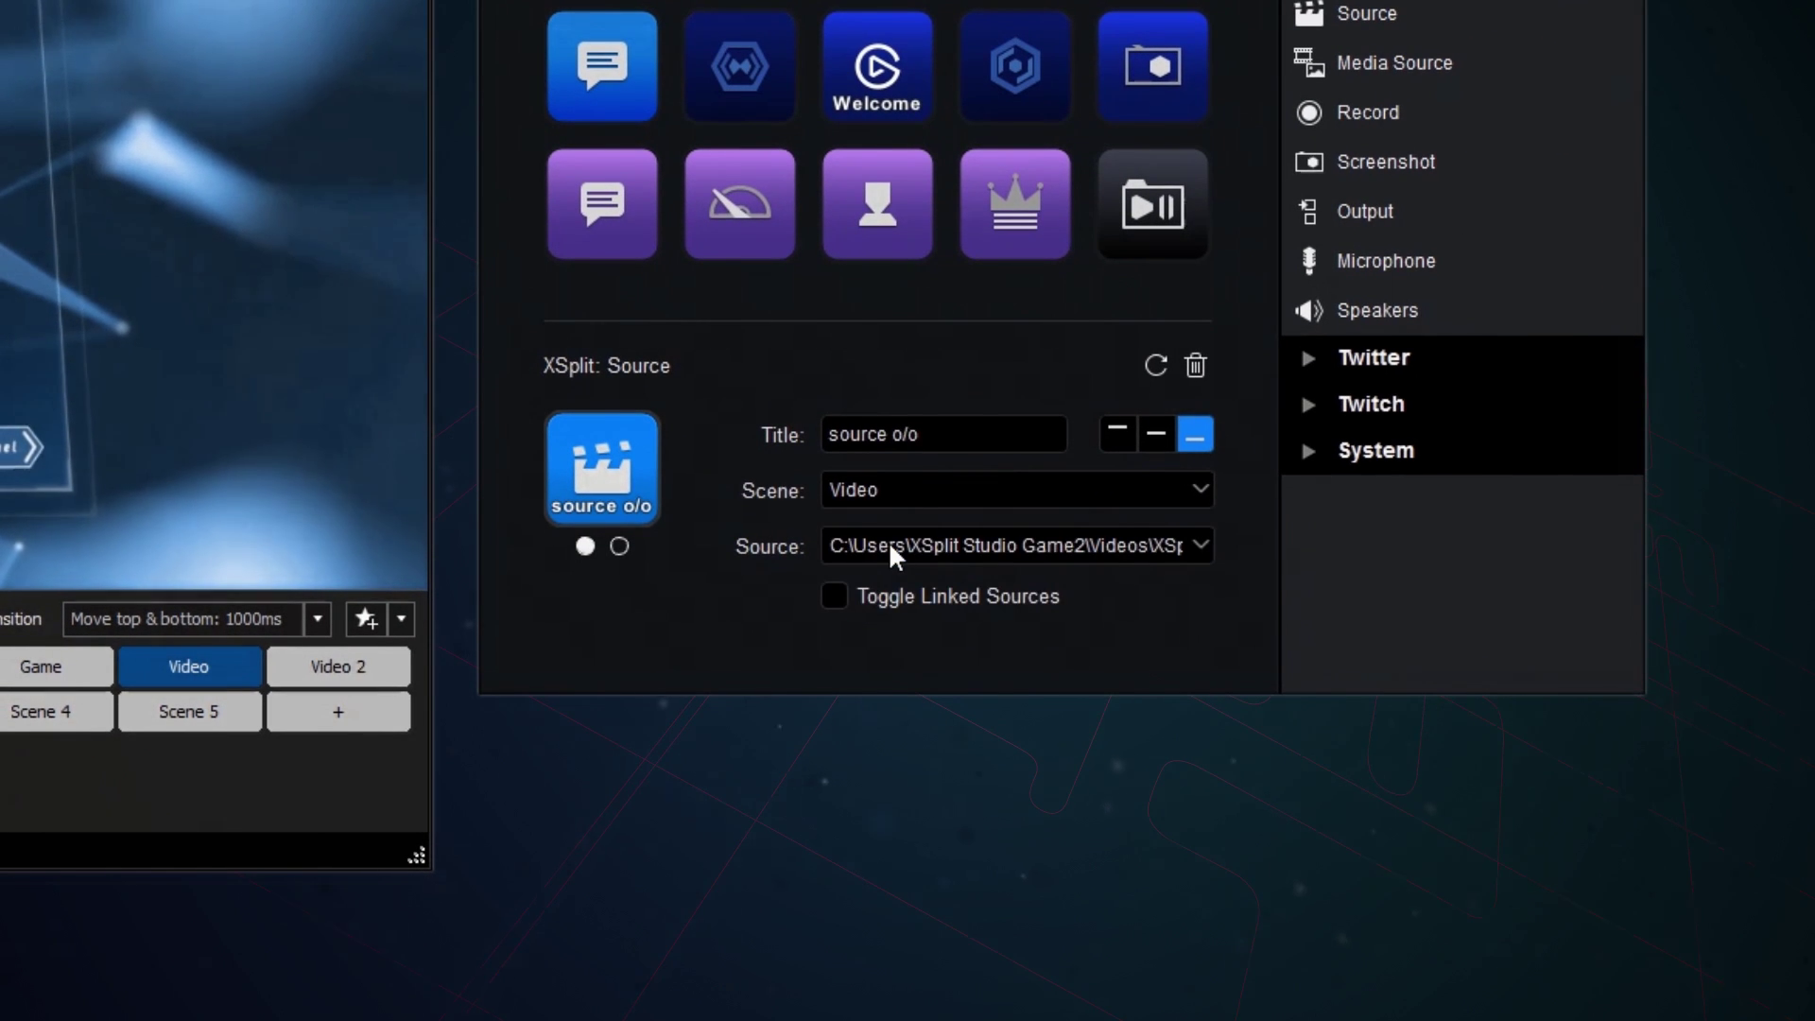
pyautogui.click(889, 541)
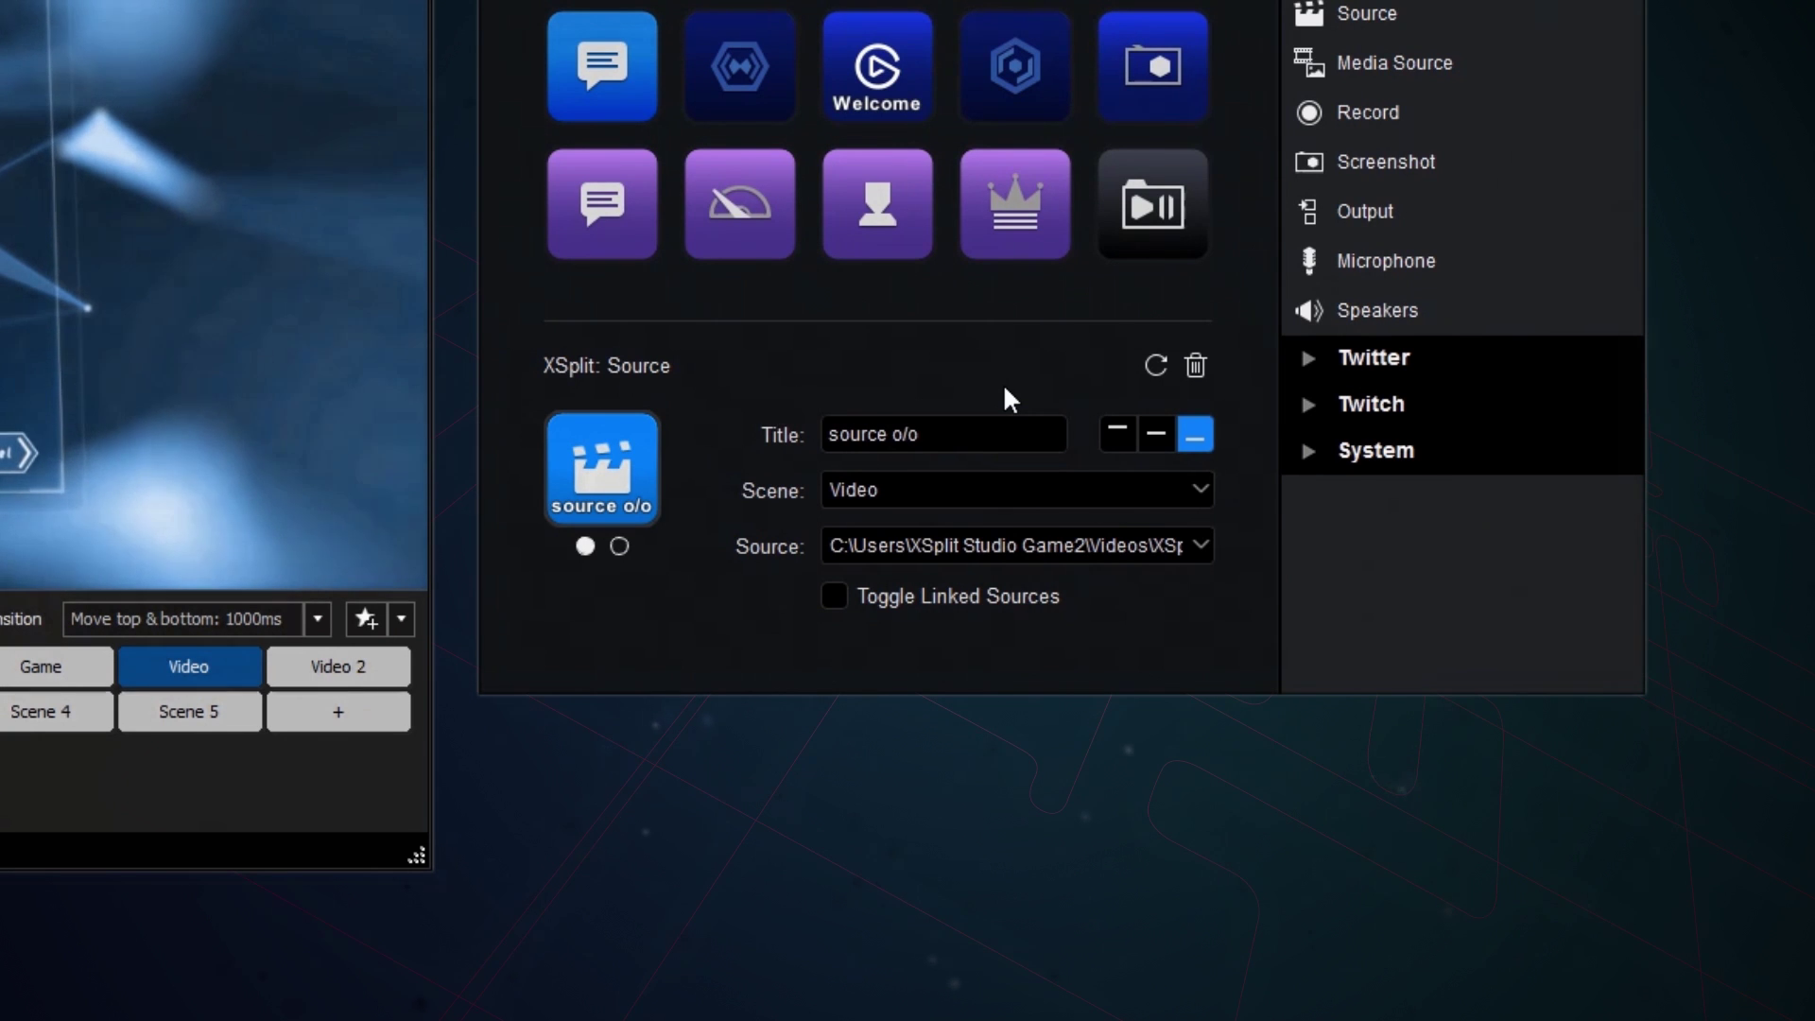
pyautogui.click(835, 597)
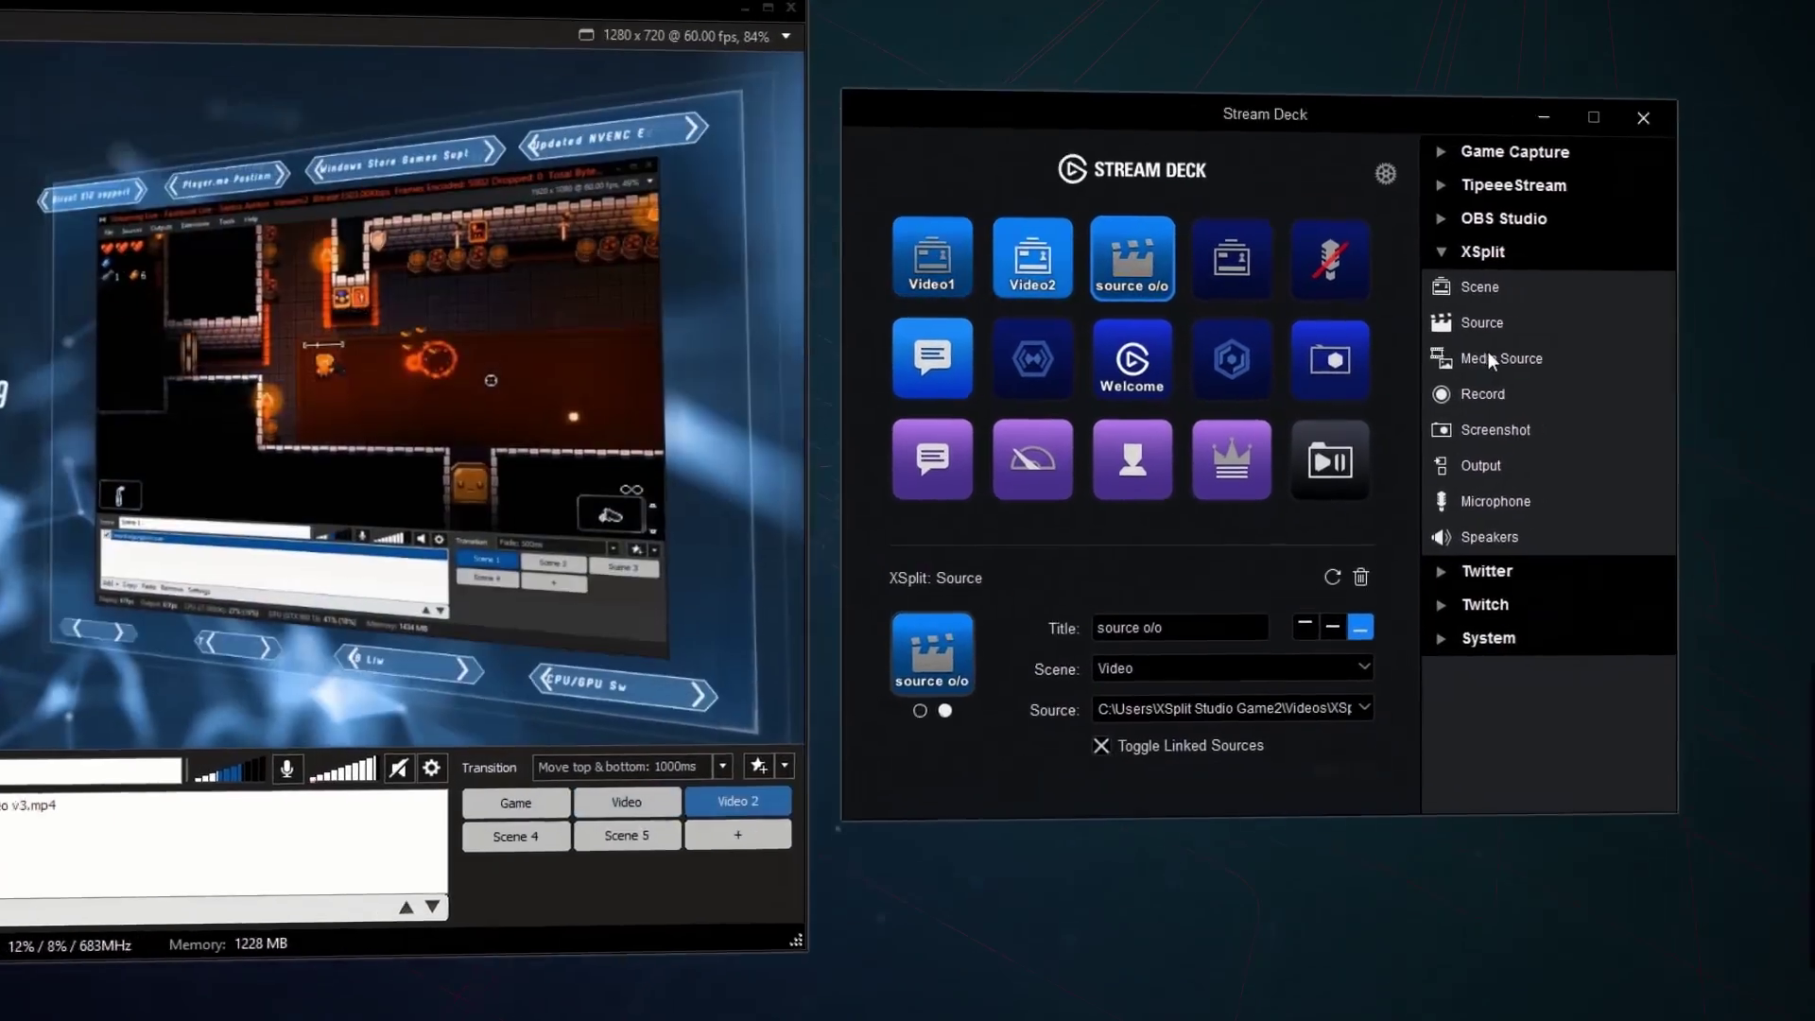
# - Place a Media Source action on key four and a Record action on key five
pyautogui.moveTo(1488, 358); pyautogui.dragTo(1231, 257)
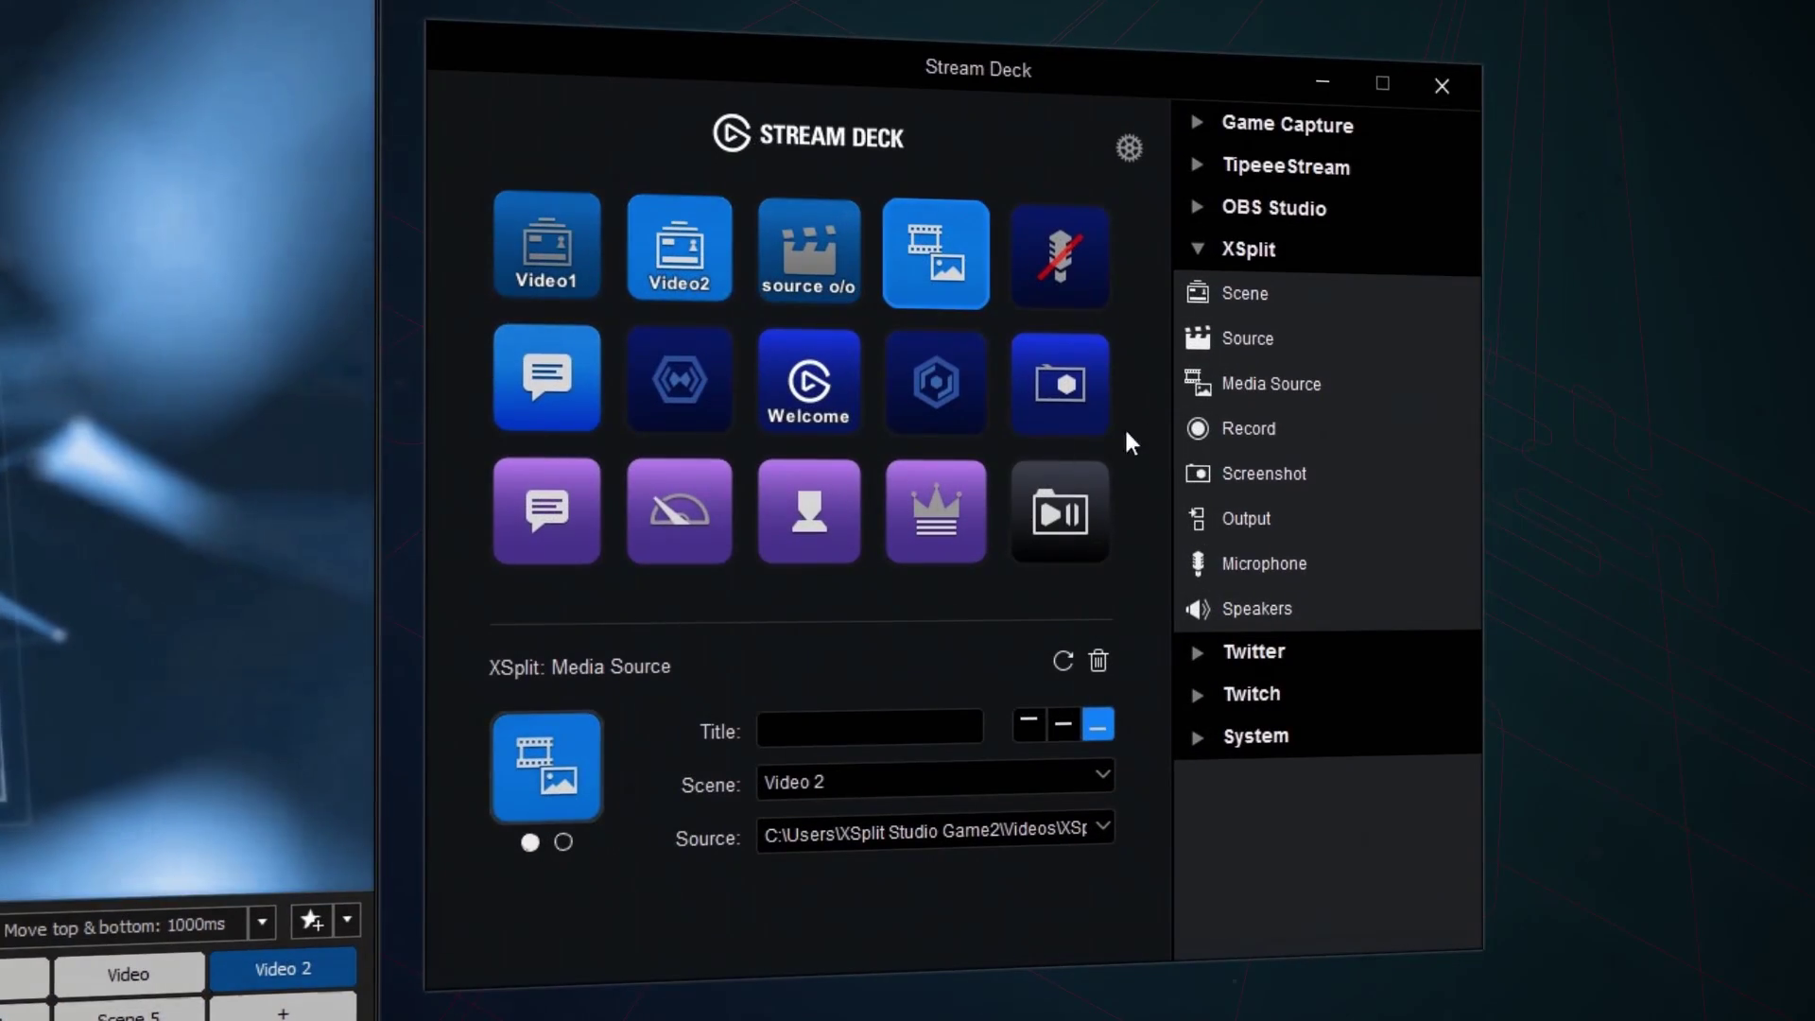
pyautogui.moveTo(1252, 433); pyautogui.dragTo(1076, 260)
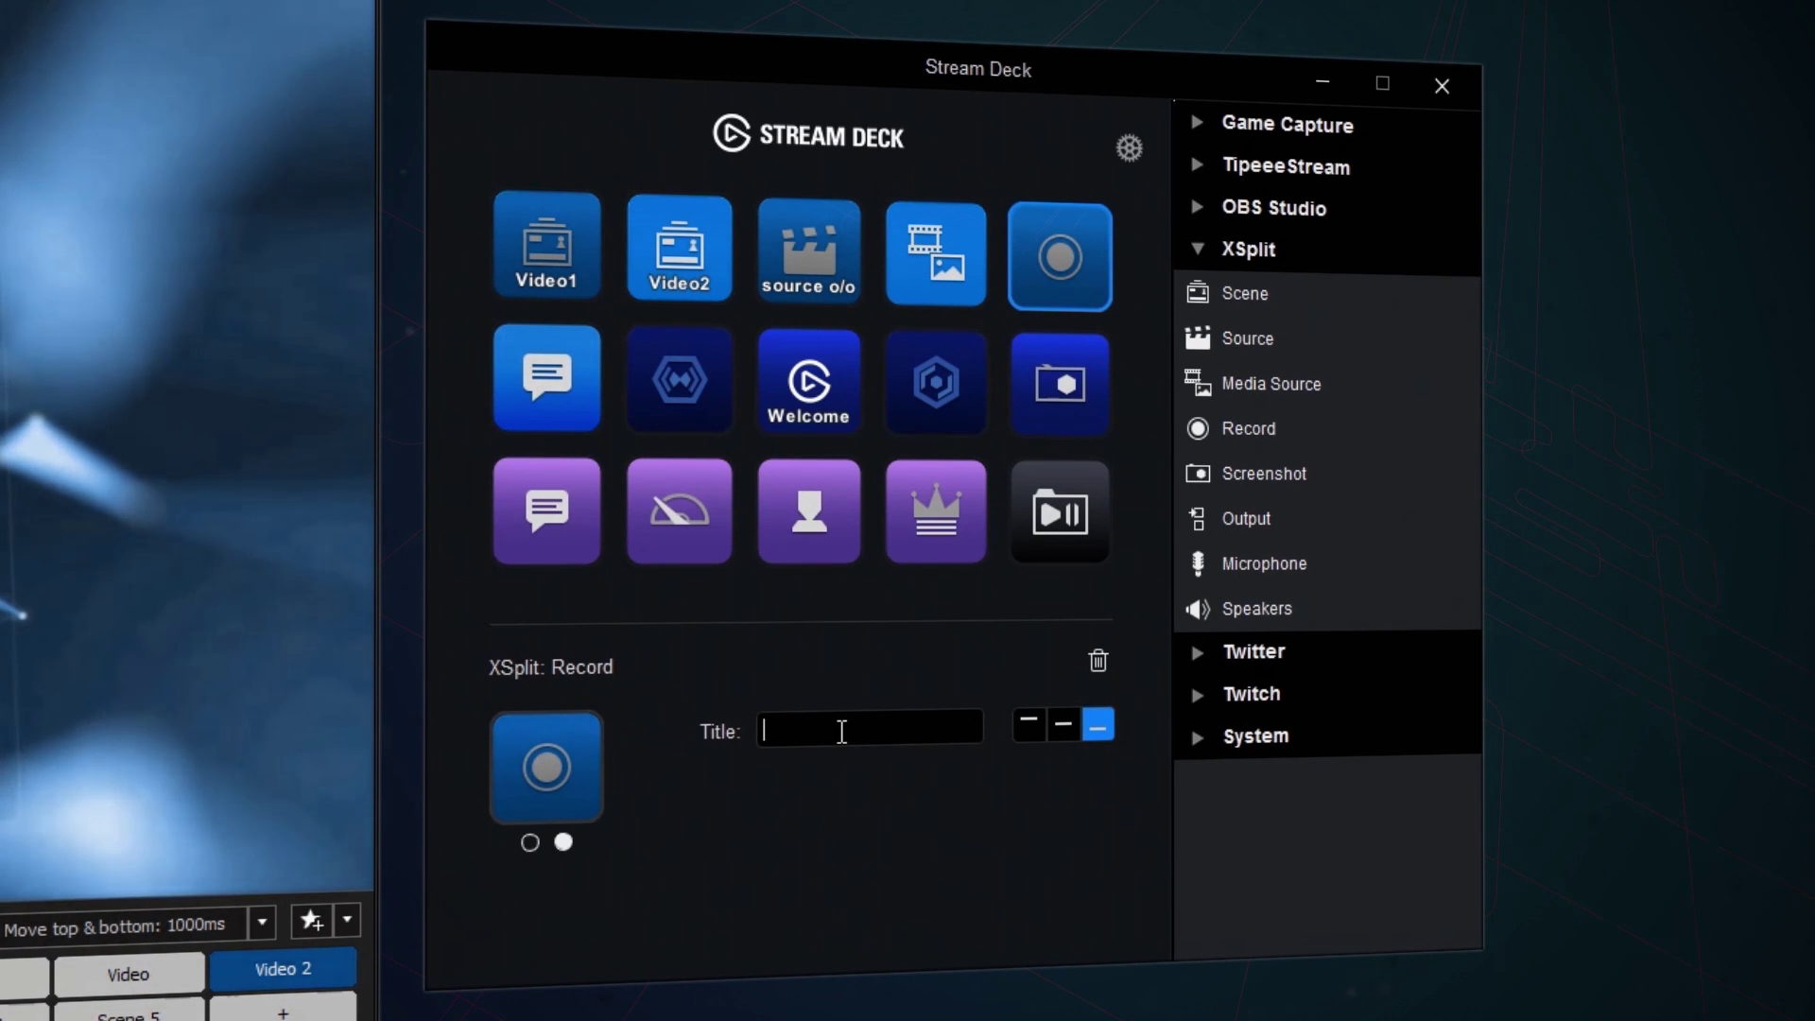
pyautogui.write('rec')
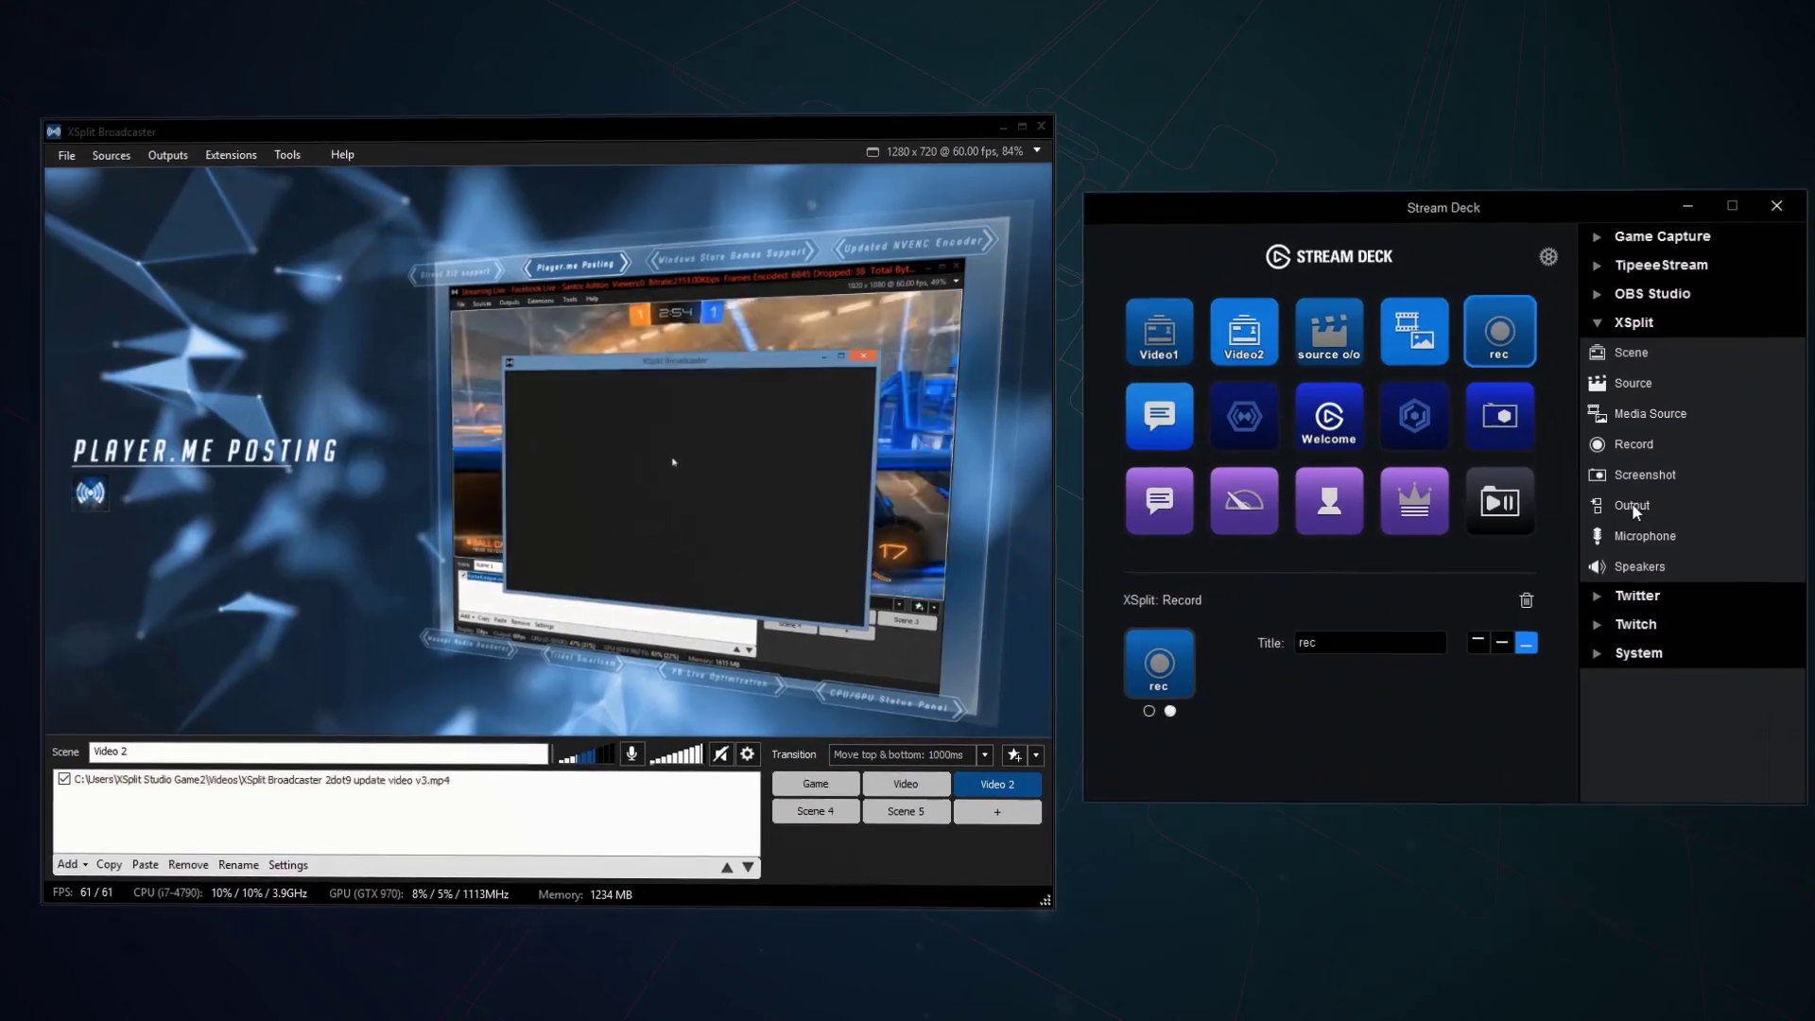
# - Place an XSplit Output action on row two's first key and title it 'stream'
pyautogui.moveTo(1627, 433)
pyautogui.mouseDown()
pyautogui.moveTo(1136, 503)
pyautogui.moveTo(907, 412)
pyautogui.mouseUp()
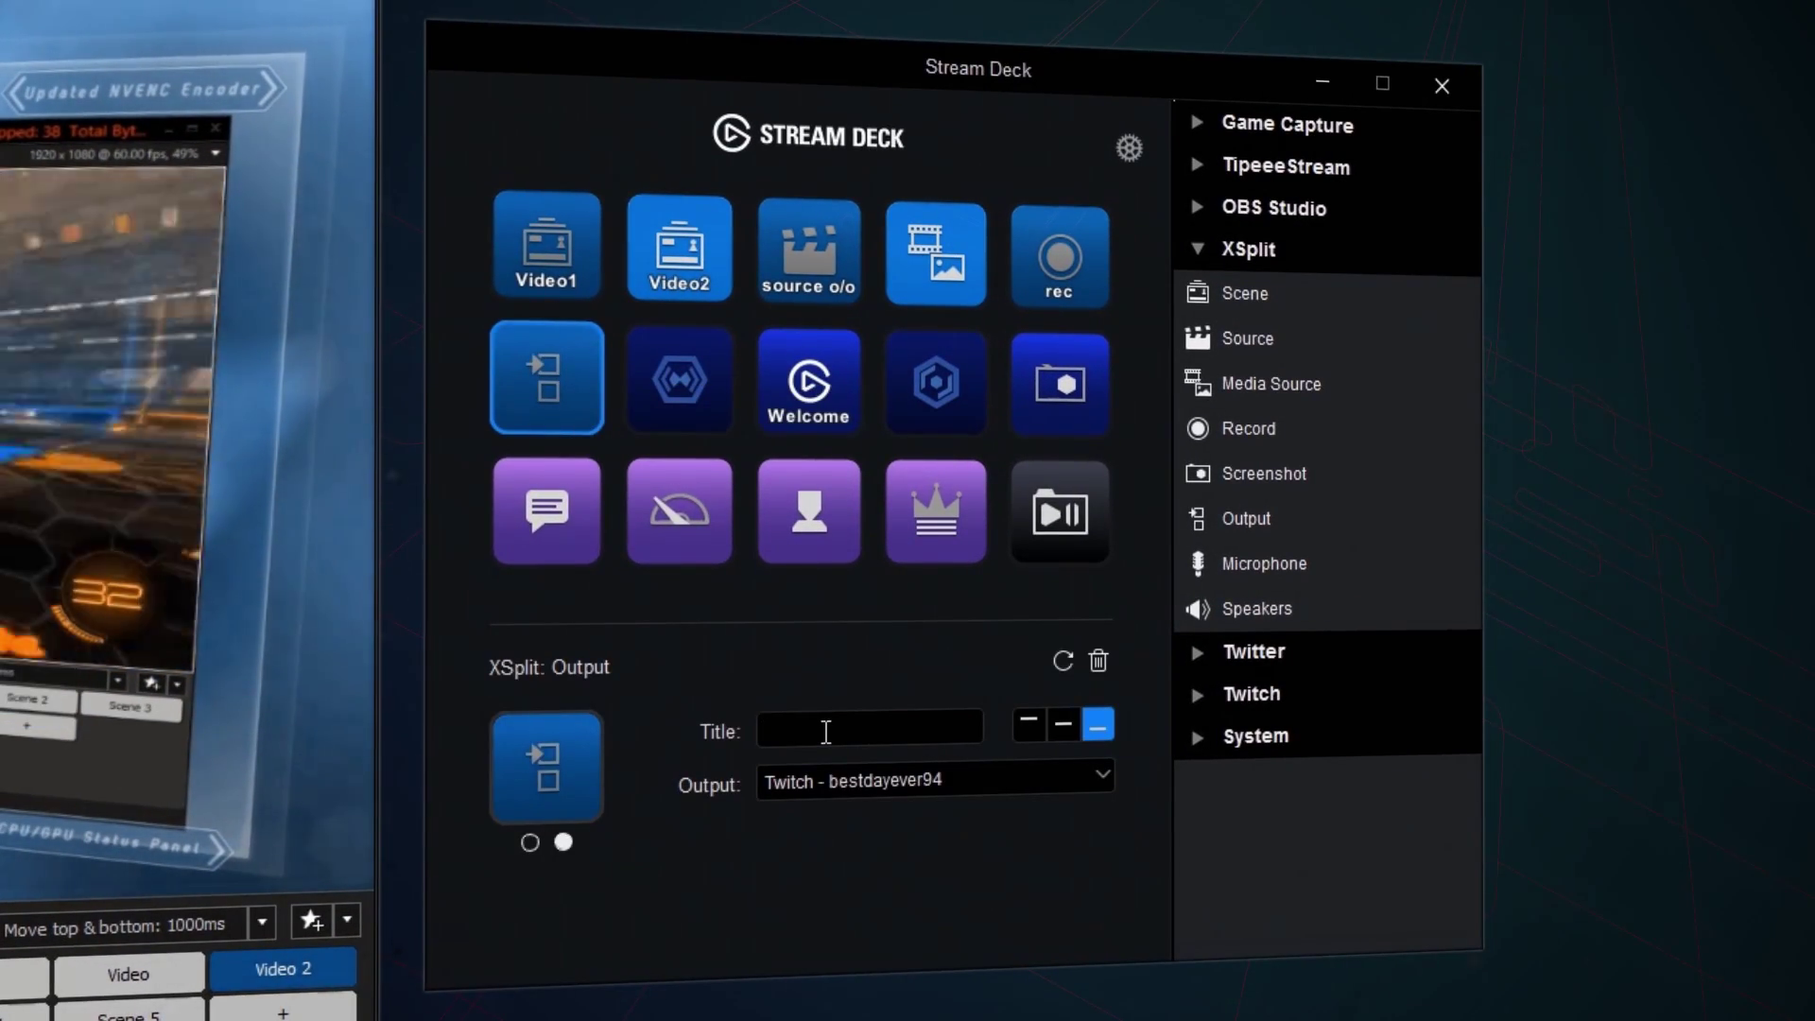
pyautogui.write('stream')
pyautogui.click(862, 777)
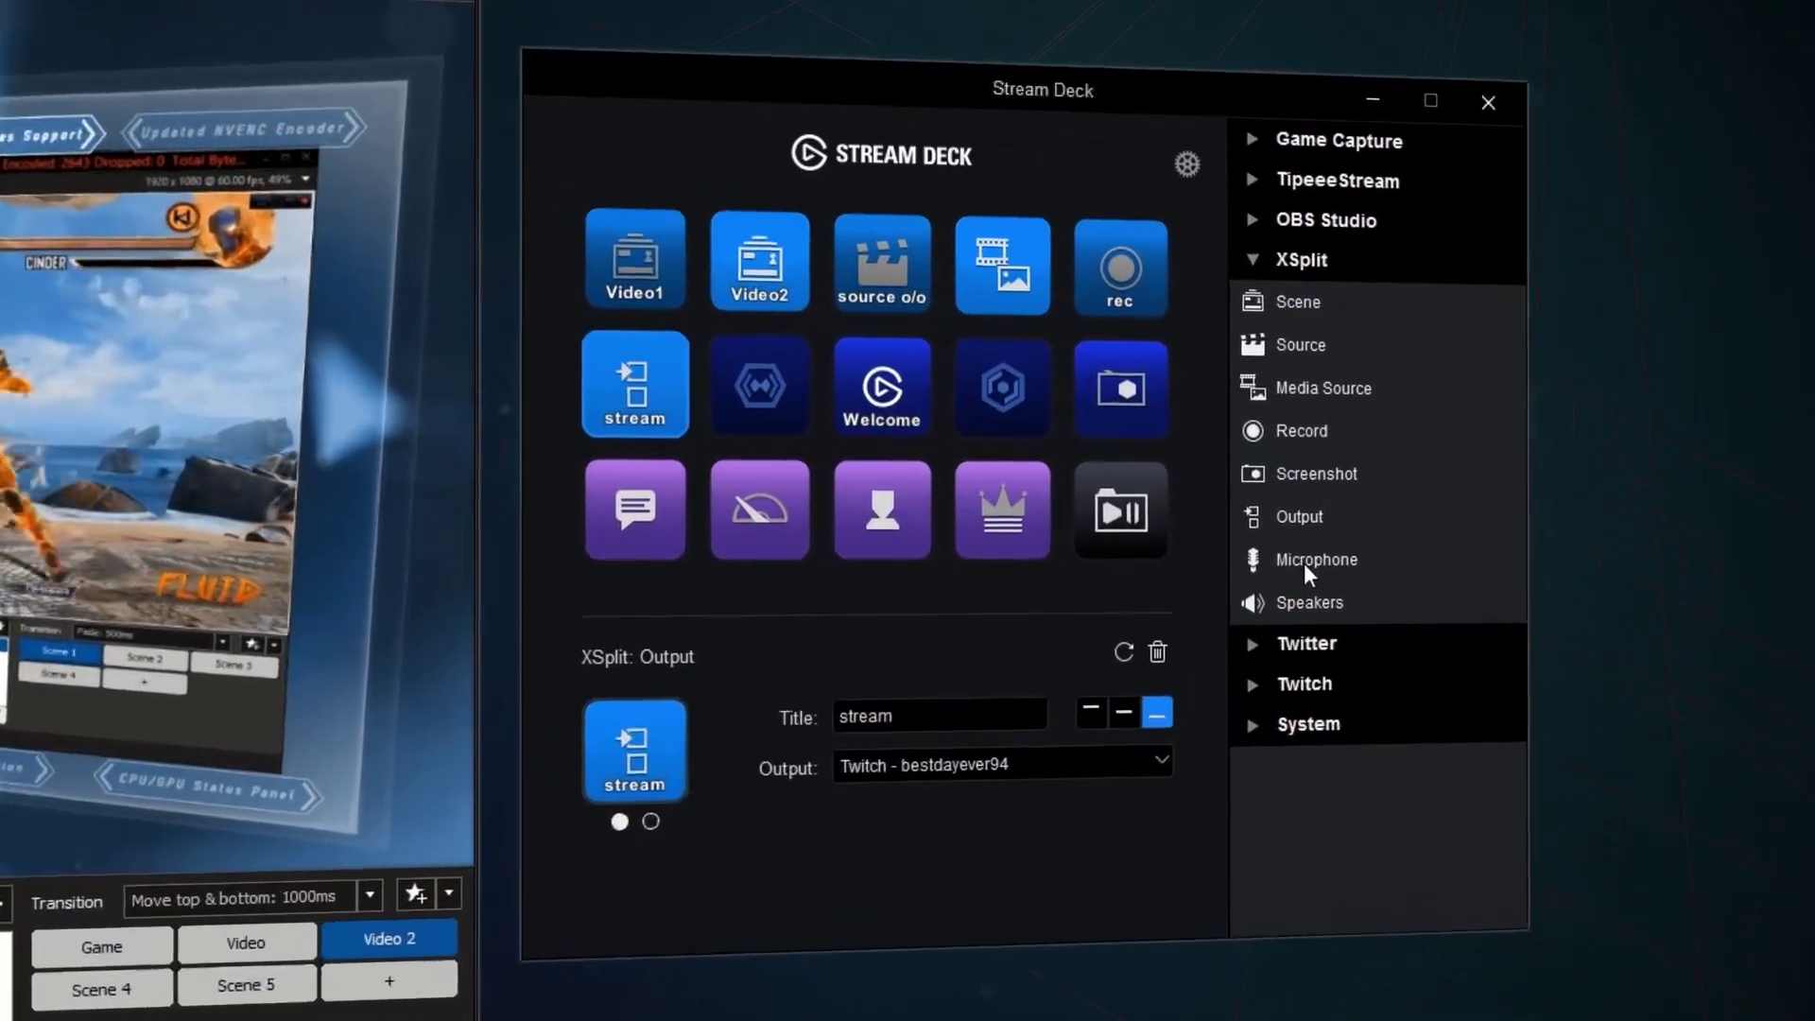
# - Place an XSplit Microphone action on row two's second key and title it 'mic'
pyautogui.moveTo(1303, 563)
pyautogui.mouseDown()
pyautogui.moveTo(799, 445)
pyautogui.moveTo(682, 396)
pyautogui.mouseUp()
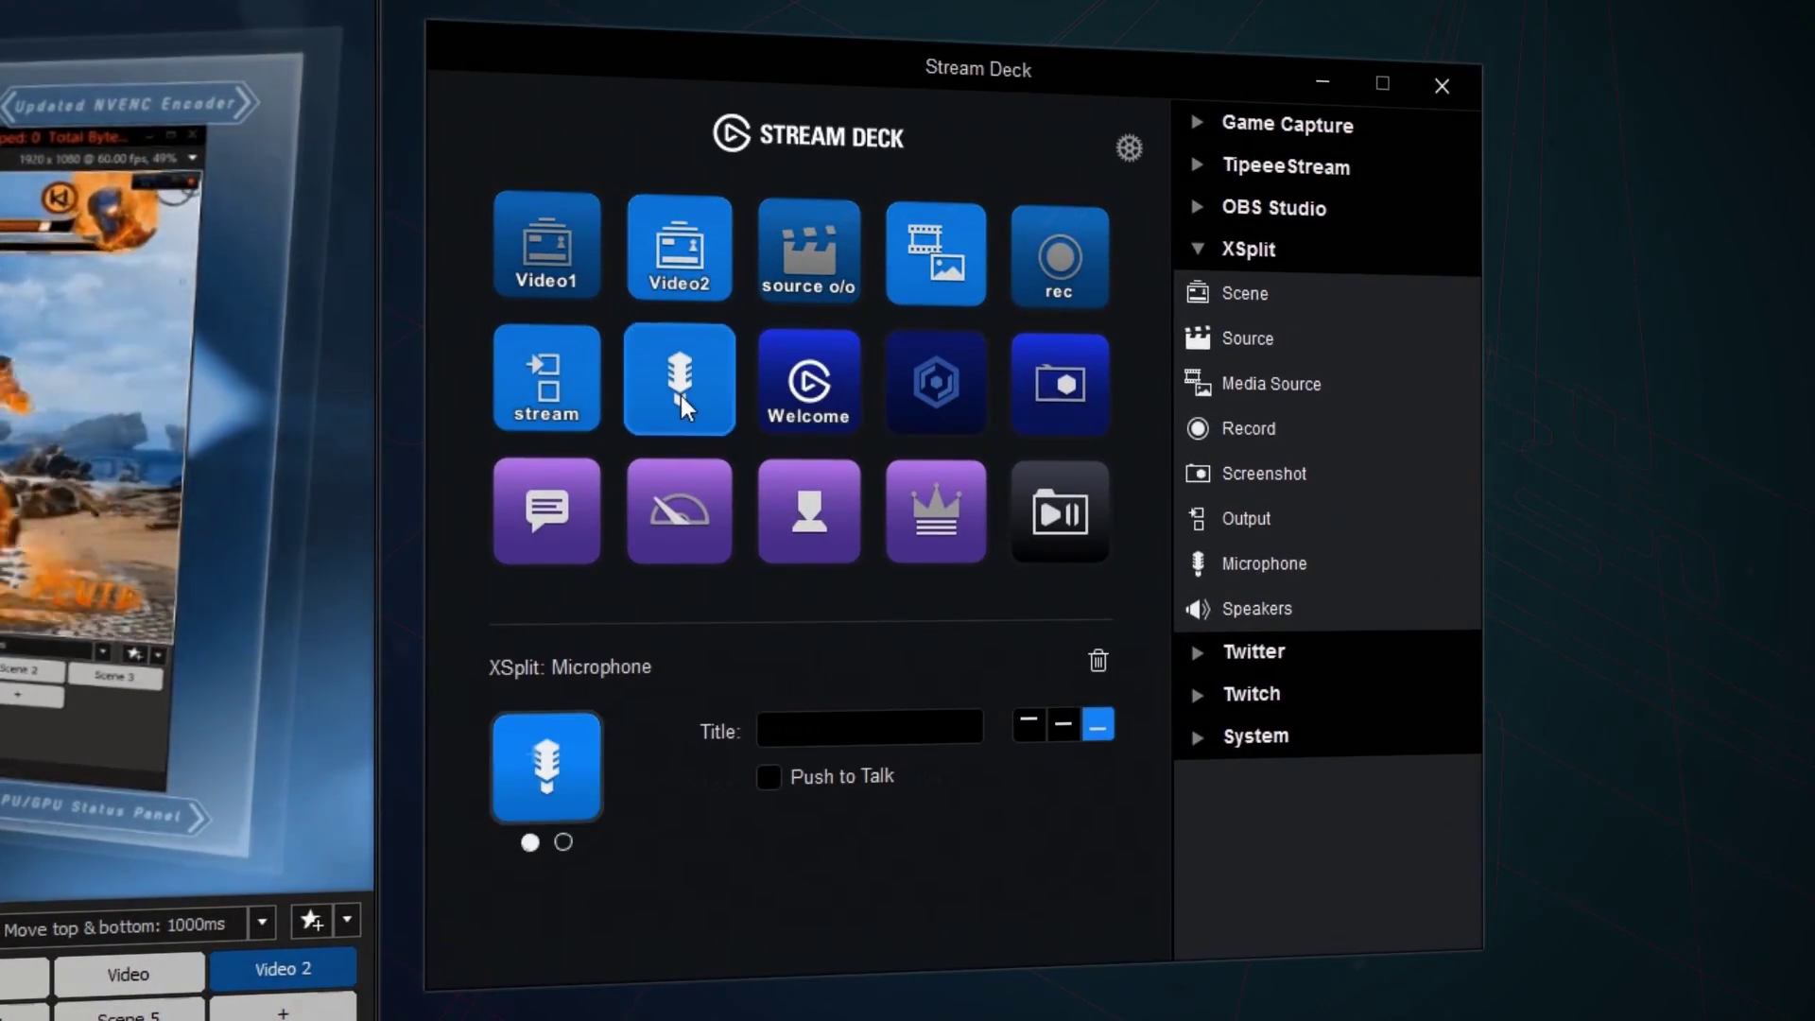
pyautogui.click(839, 736)
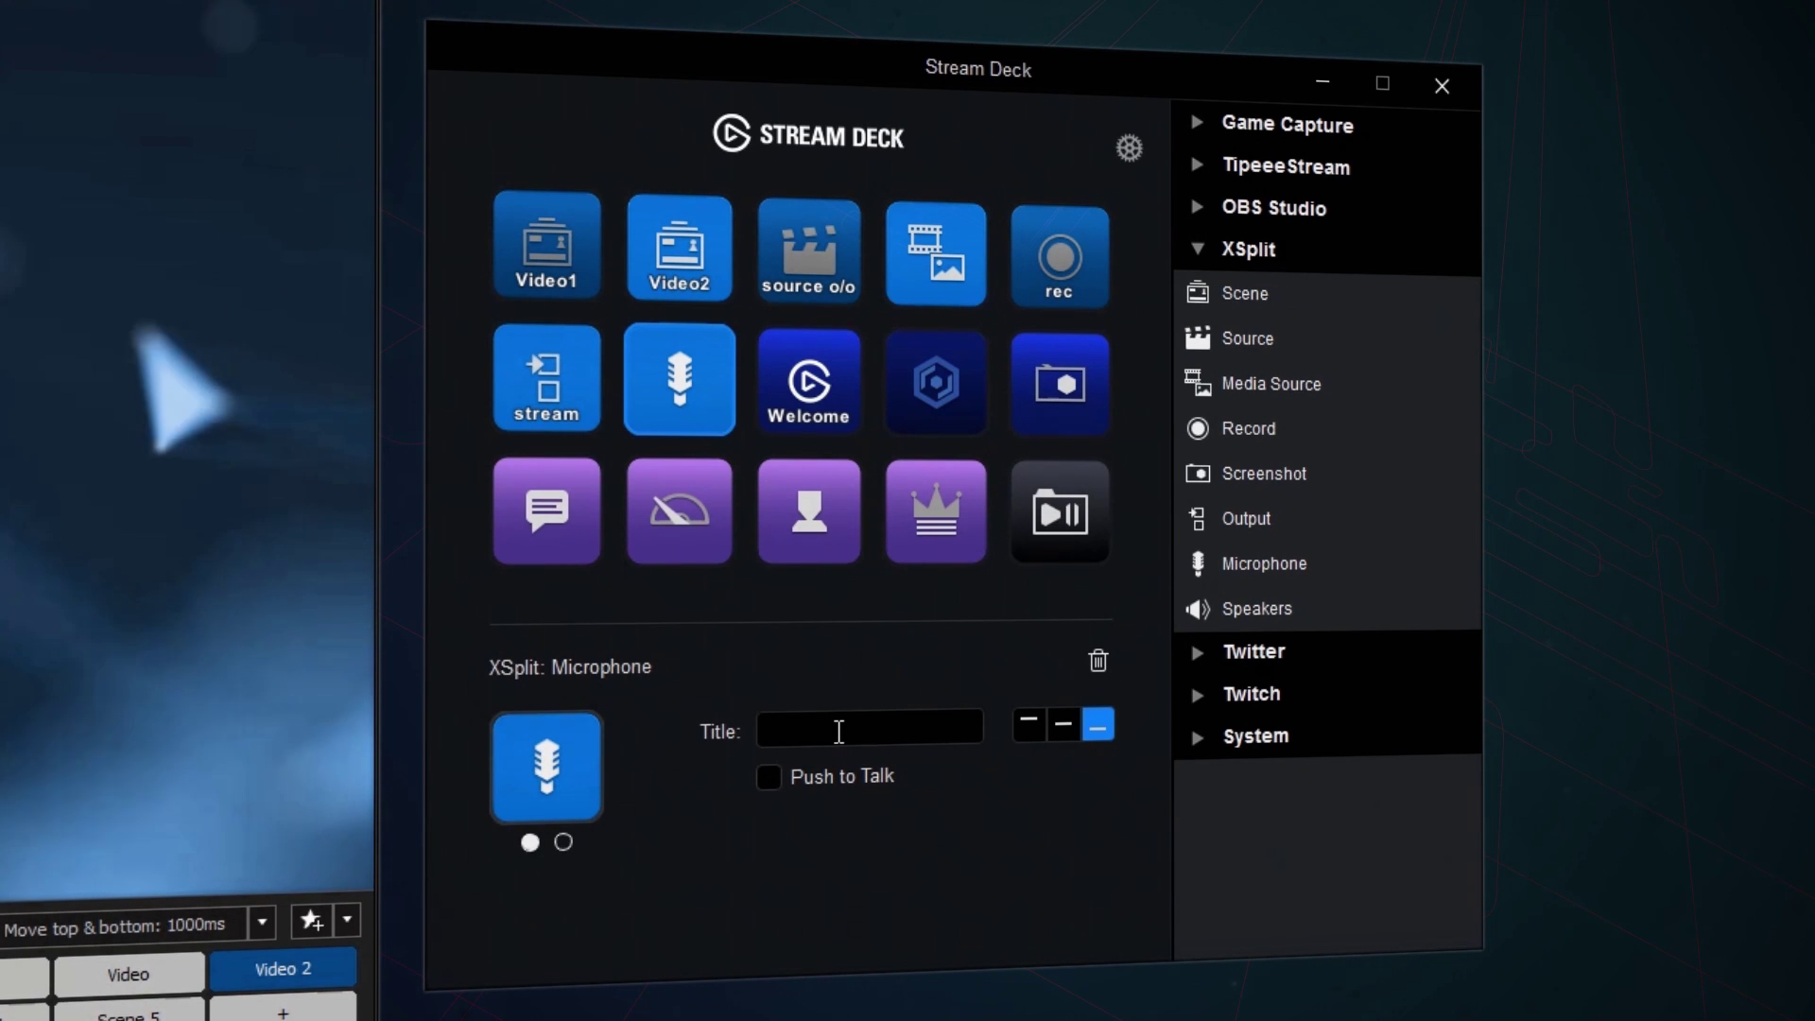
pyautogui.write('mic')
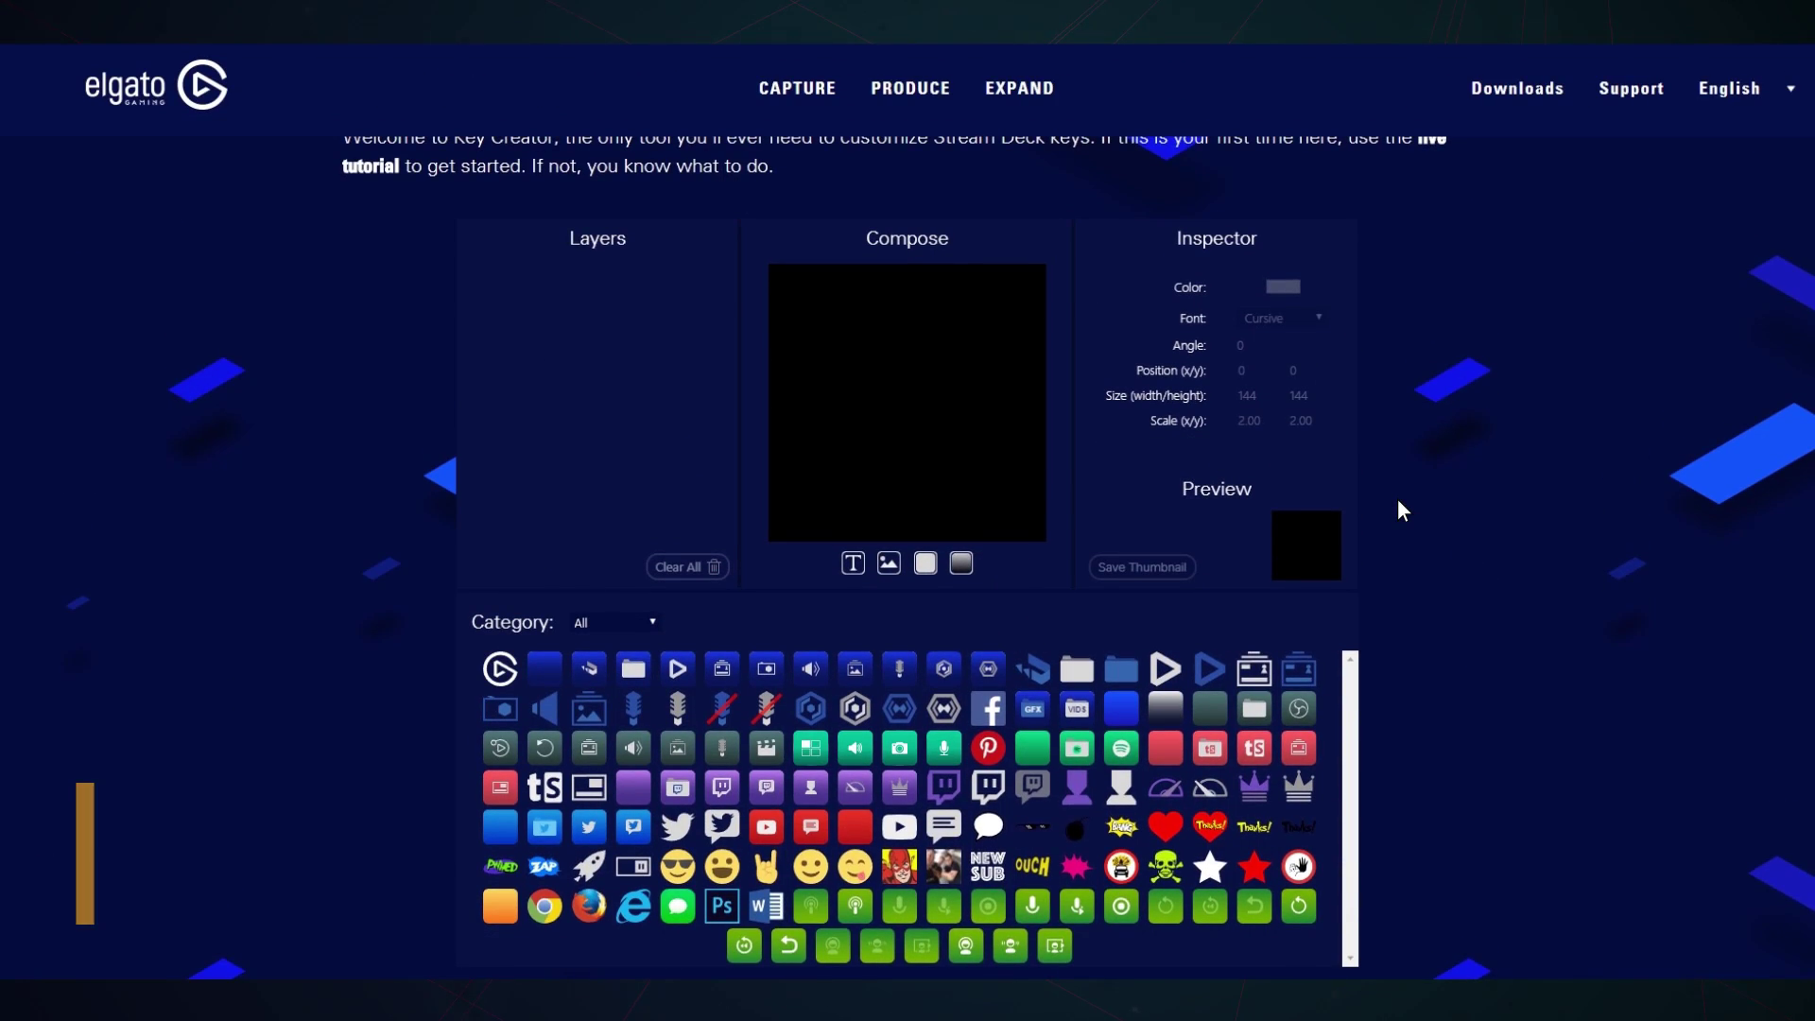
# - Add the green scene-grid, speaker, camera and microphone icons as layers
pyautogui.click(810, 749)
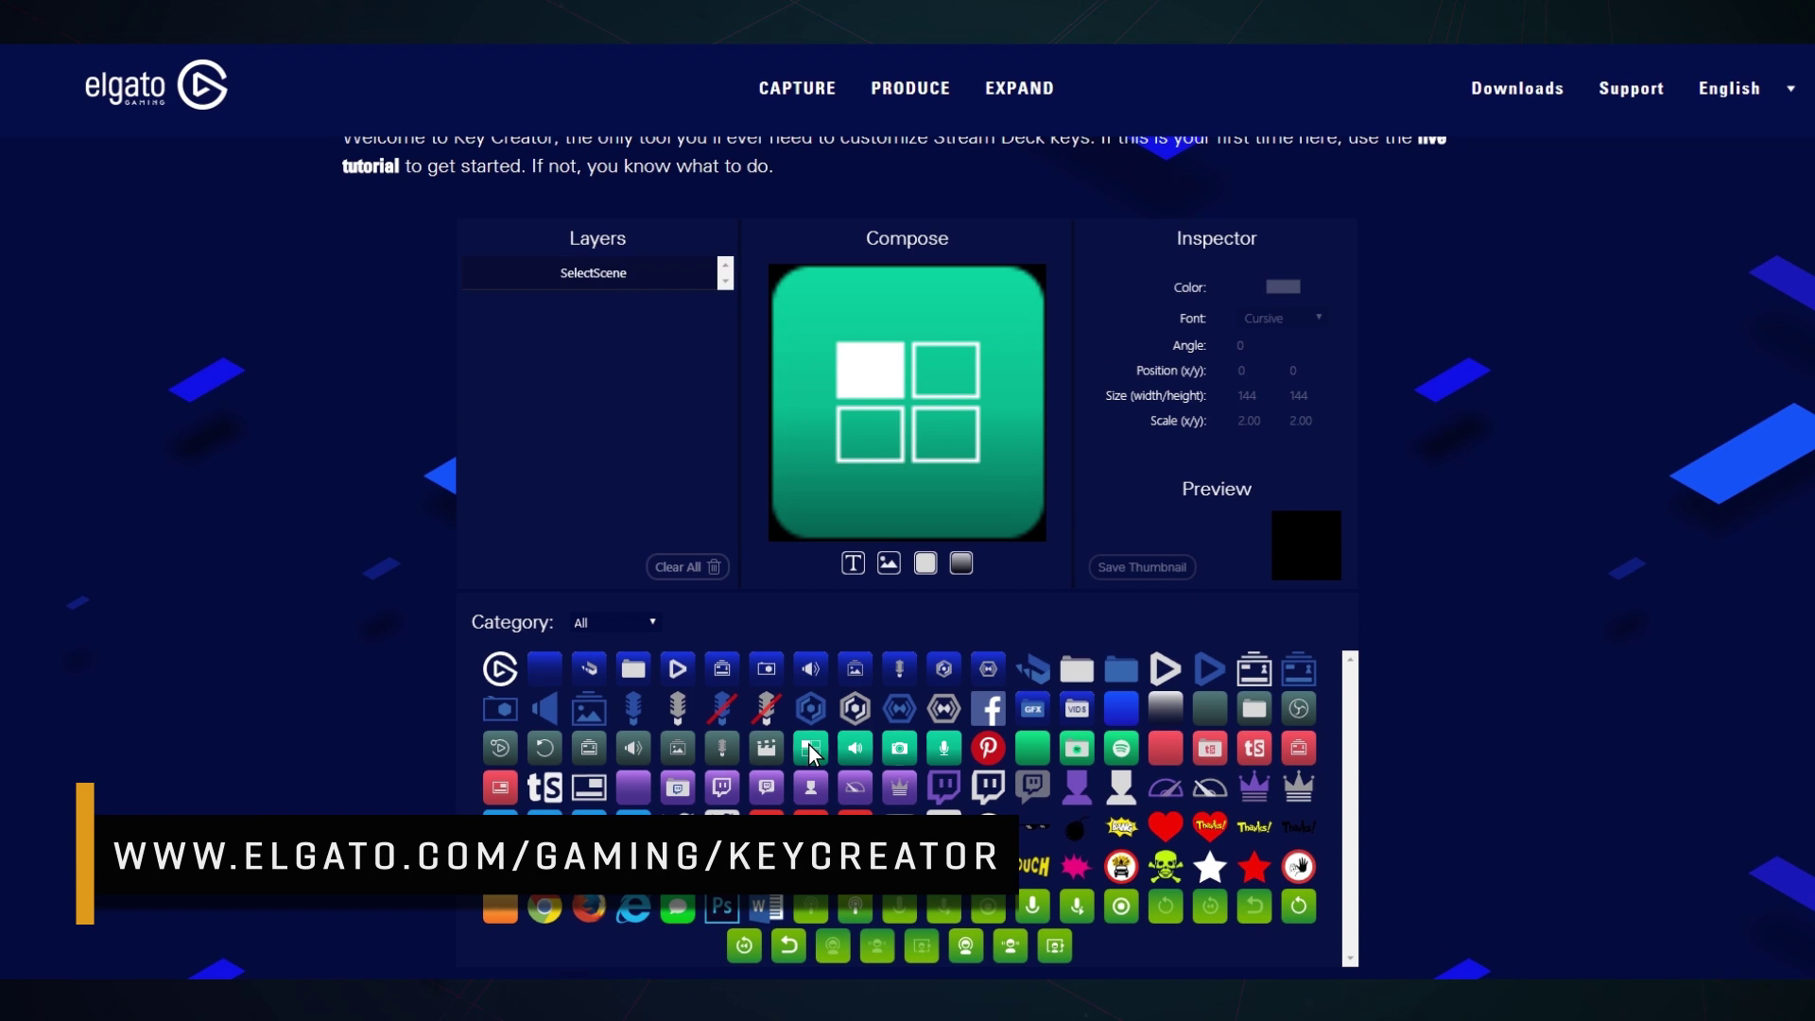
pyautogui.click(857, 749)
pyautogui.click(902, 746)
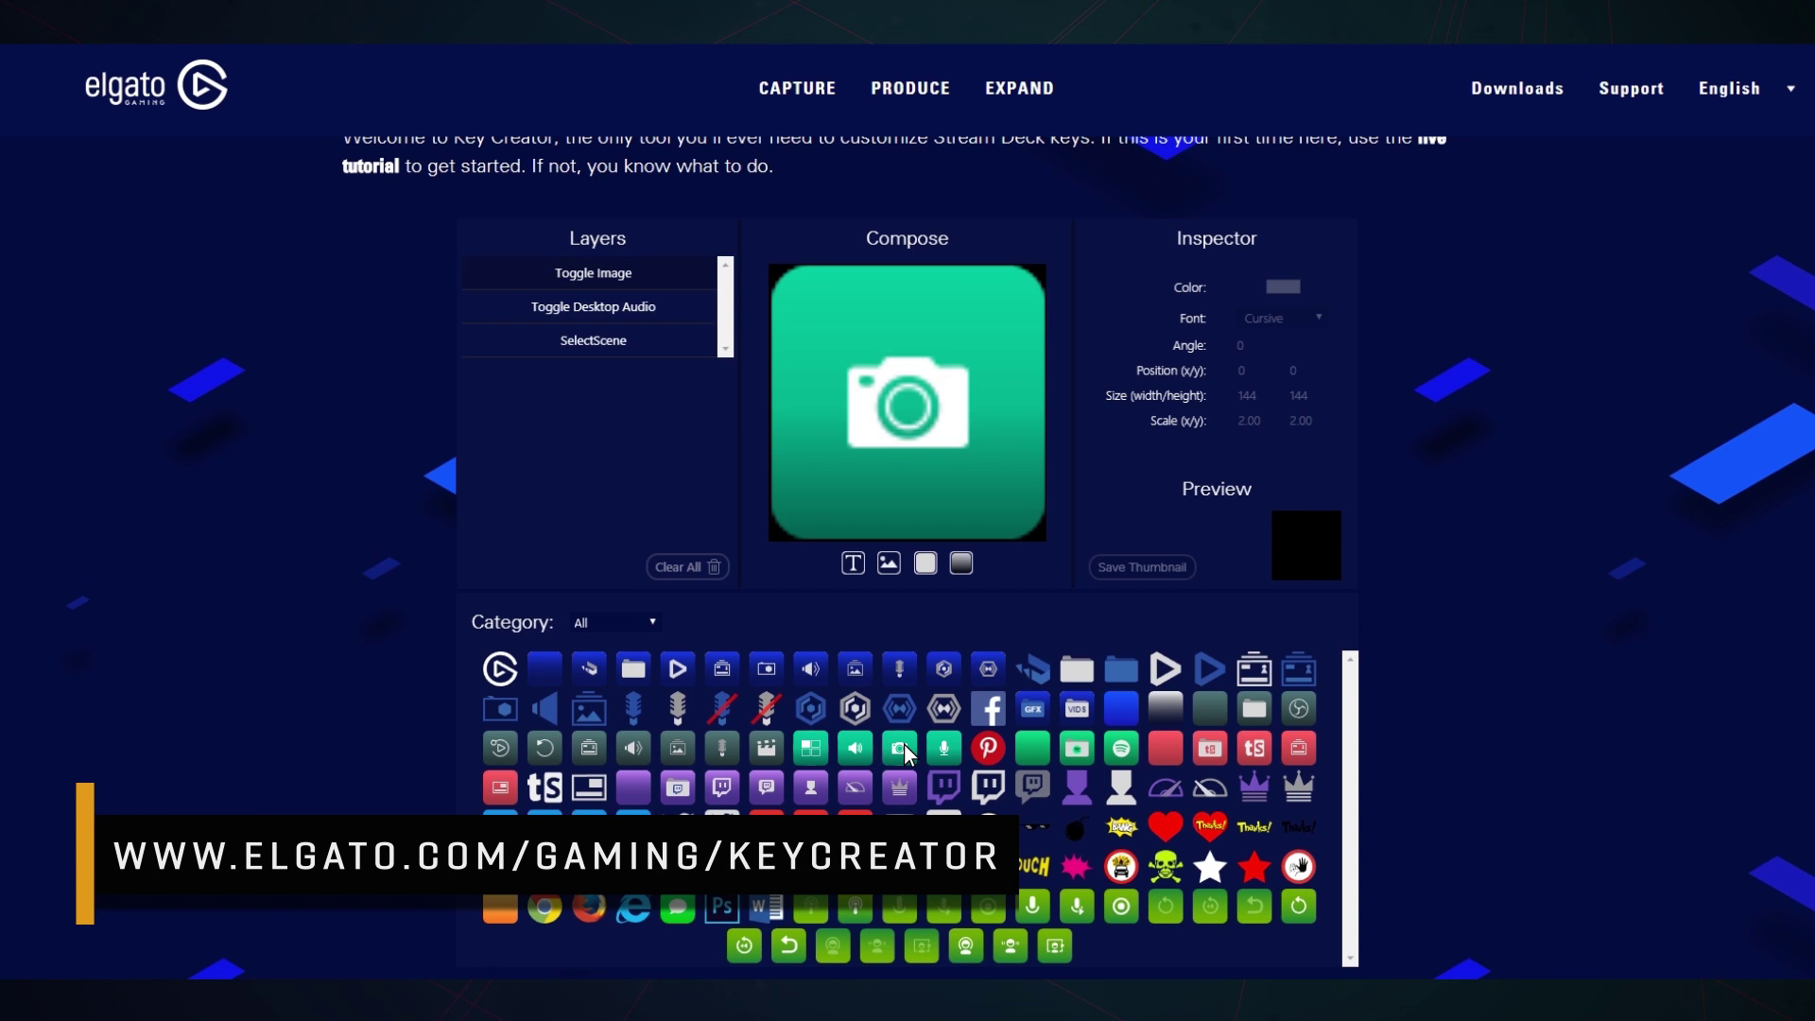
pyautogui.click(948, 746)
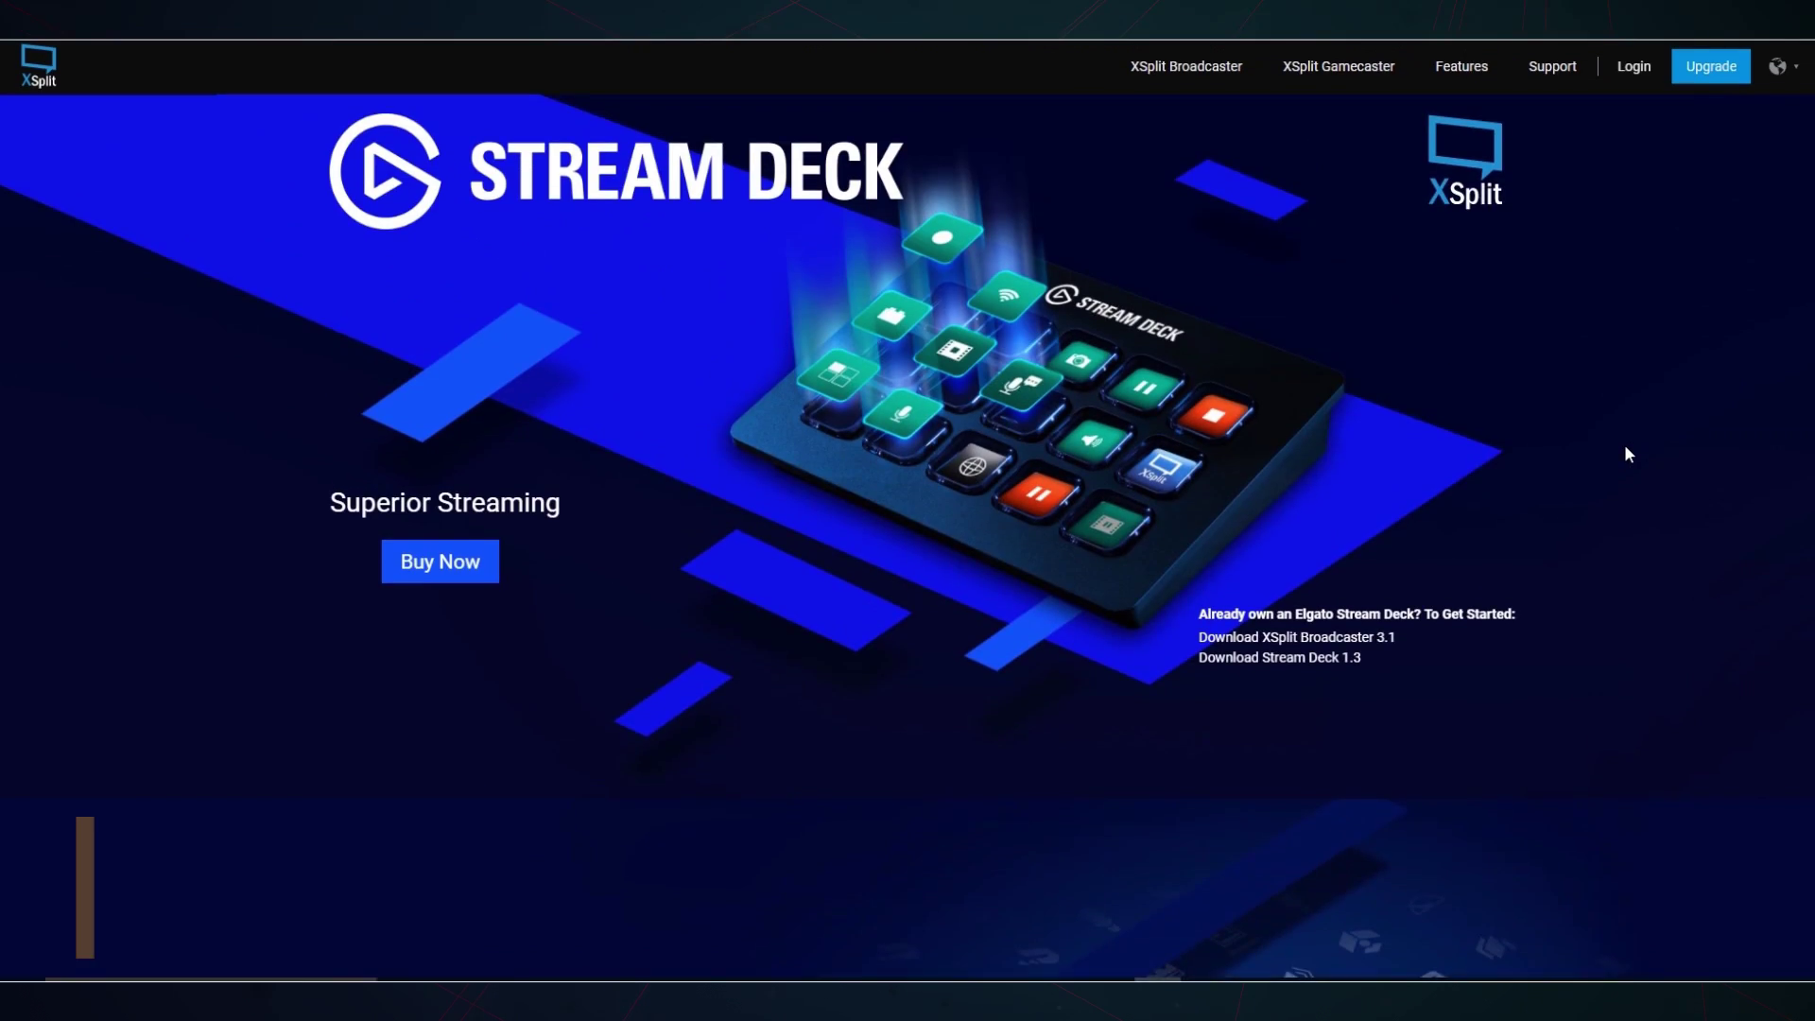
pyautogui.scroll(-3, 1627, 453)
pyautogui.scroll(-2, 1626, 455)
pyautogui.scroll(-3, 1626, 455)
pyautogui.scroll(-2, 1627, 454)
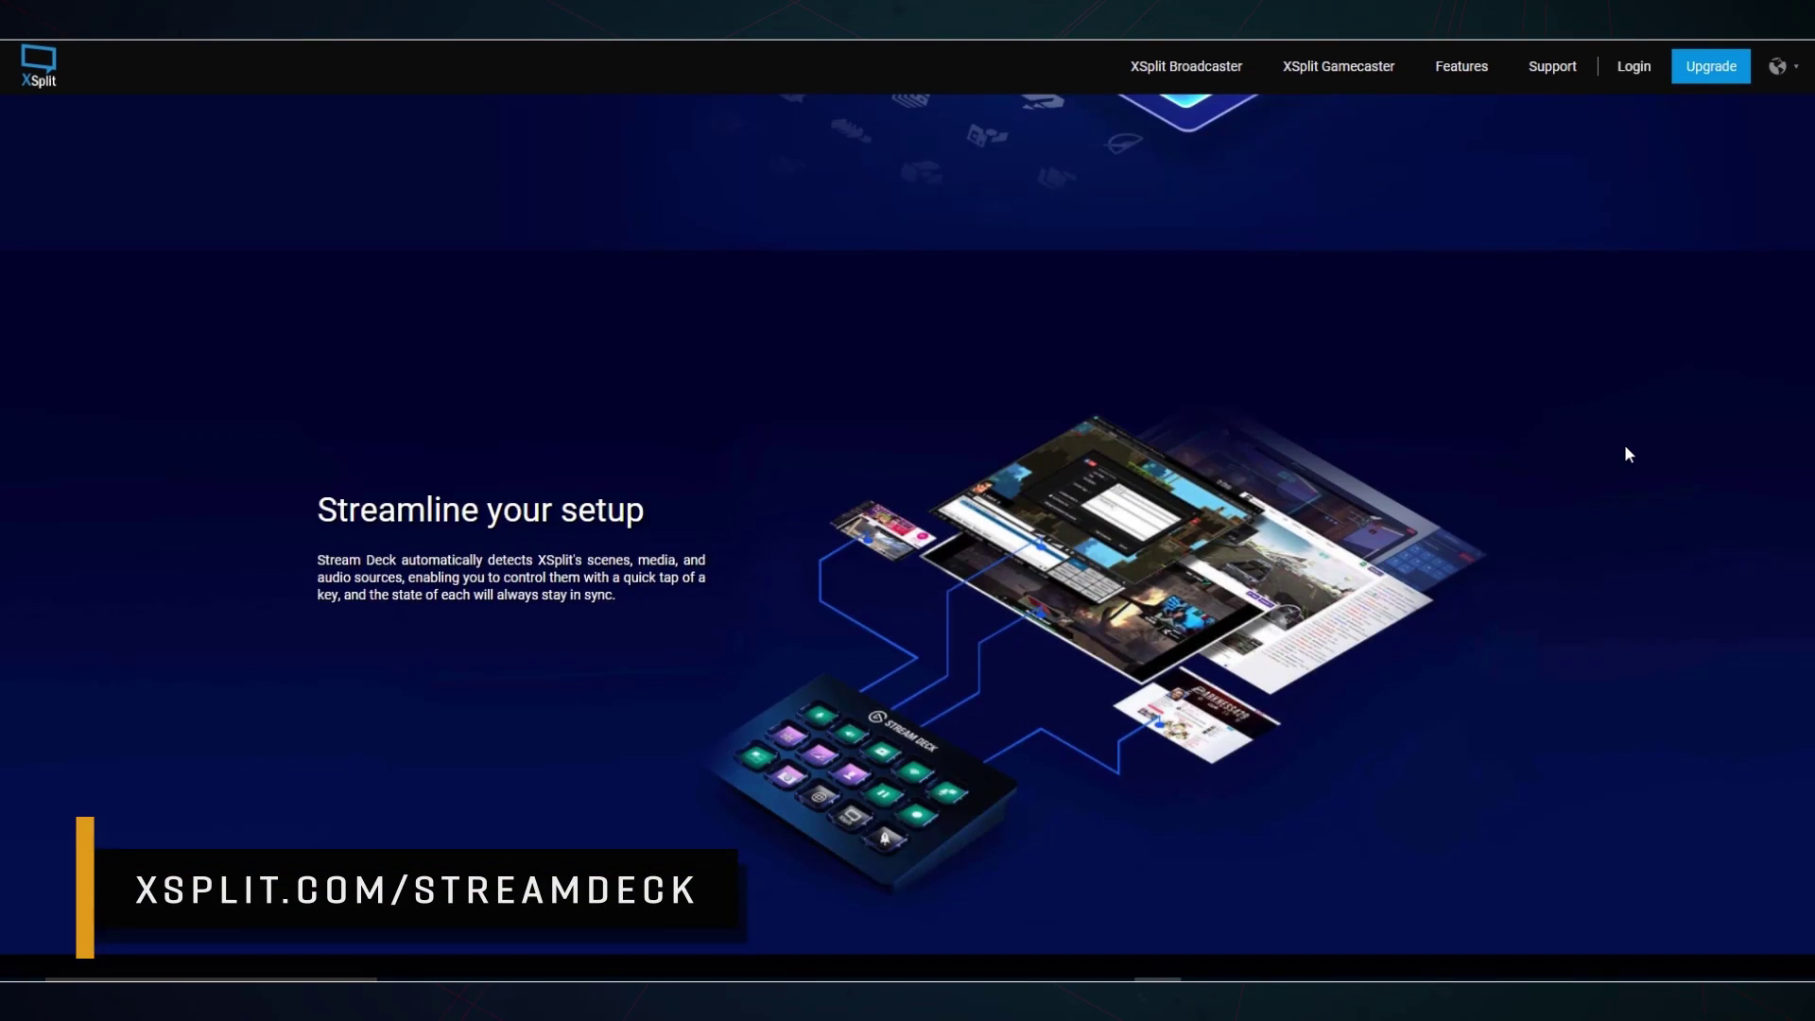
pyautogui.scroll(-3, 1627, 454)
pyautogui.scroll(-3, 1627, 456)
pyautogui.scroll(-3, 1627, 454)
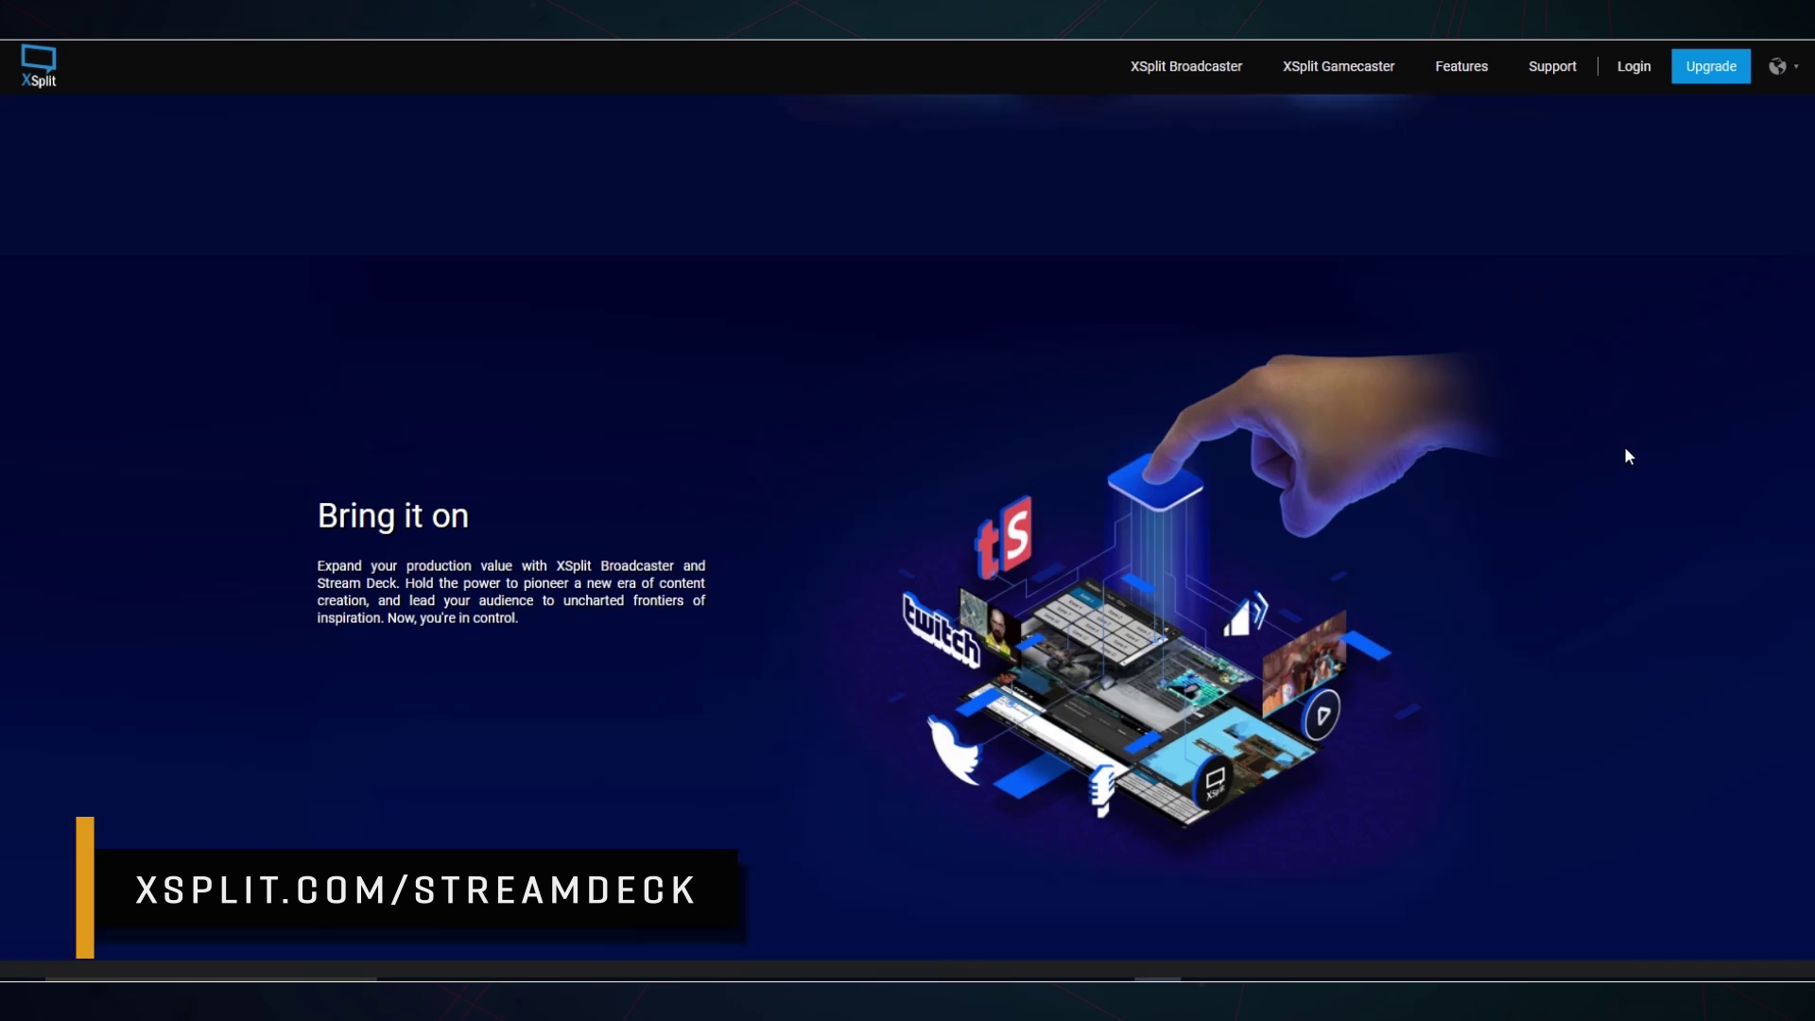